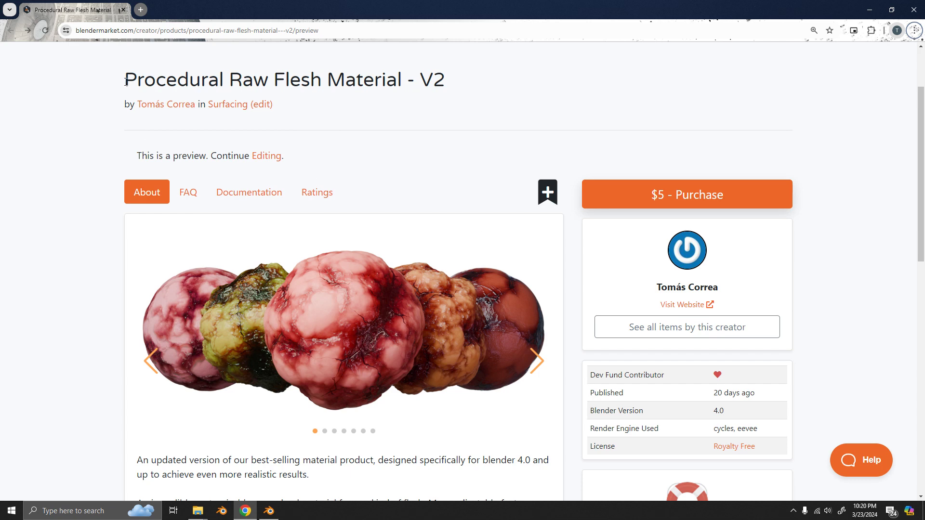
Look over the Procedural Raw Flesh Material - V2 product page, including its title and description.
drag(126, 81, 429, 78)
click(521, 82)
scroll(457, 232, down, 2)
scroll(451, 322, up, 4)
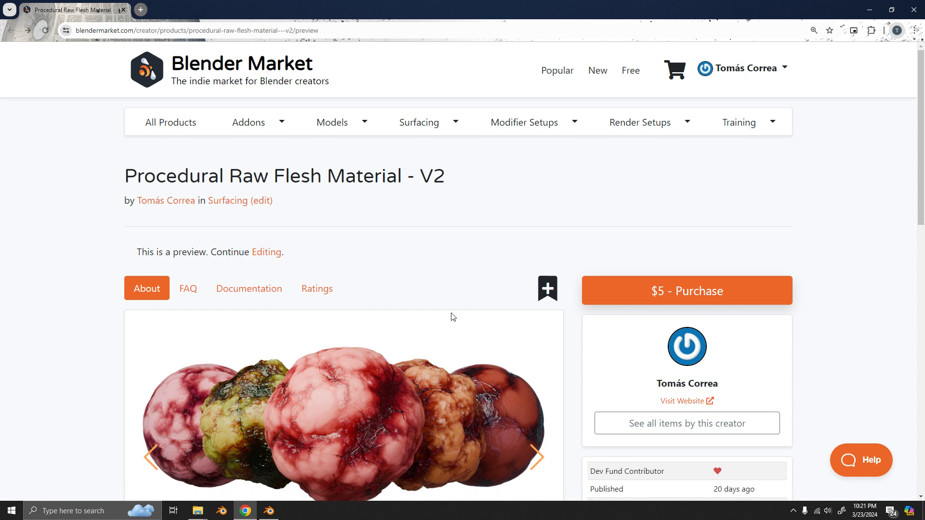
scroll(453, 318, down, 3)
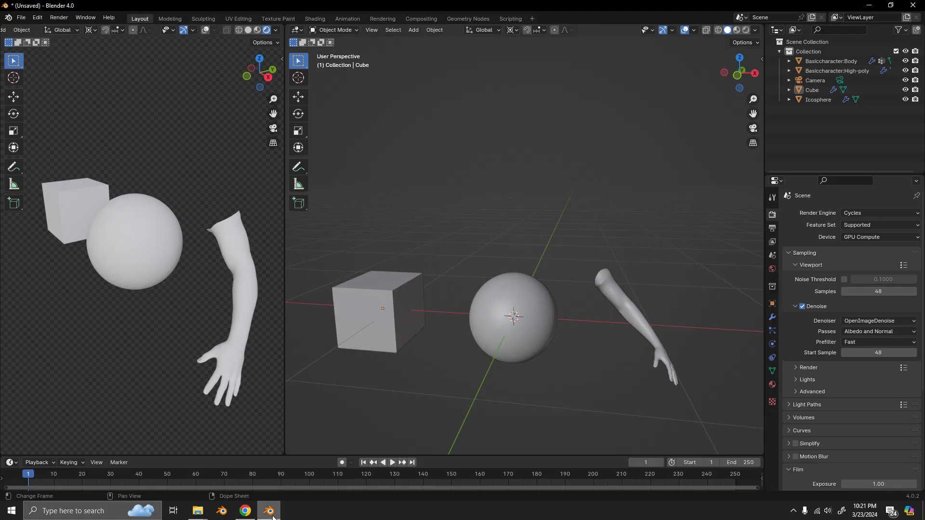
Switch to Blender and append the material Flesh_Mat_4.0 (APPEND) from FLESH_MAT_4.1.blend.
click(269, 510)
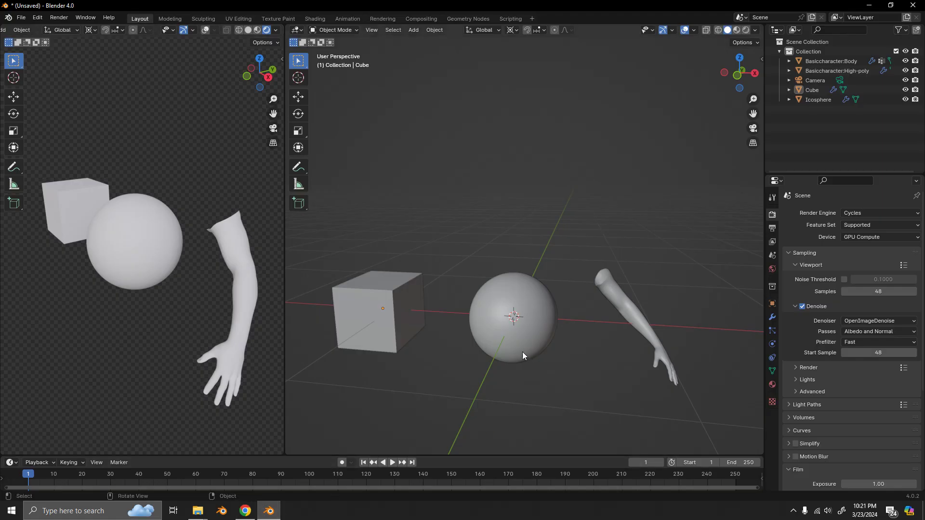
middle_drag(594, 296, 596, 290)
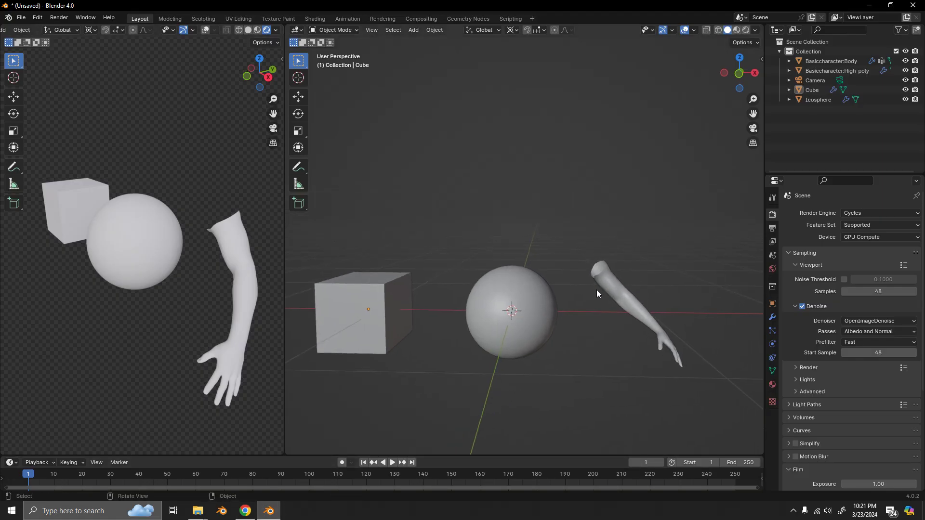
click(21, 21)
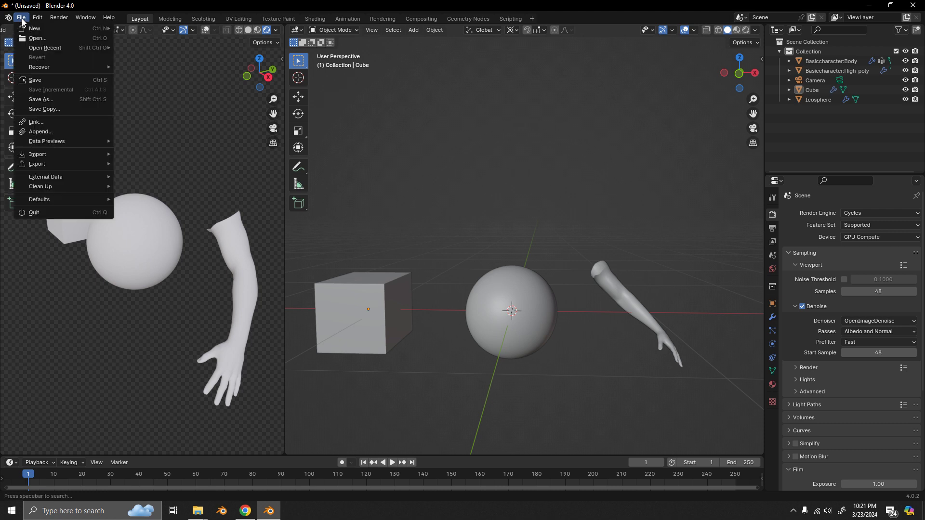
click(56, 131)
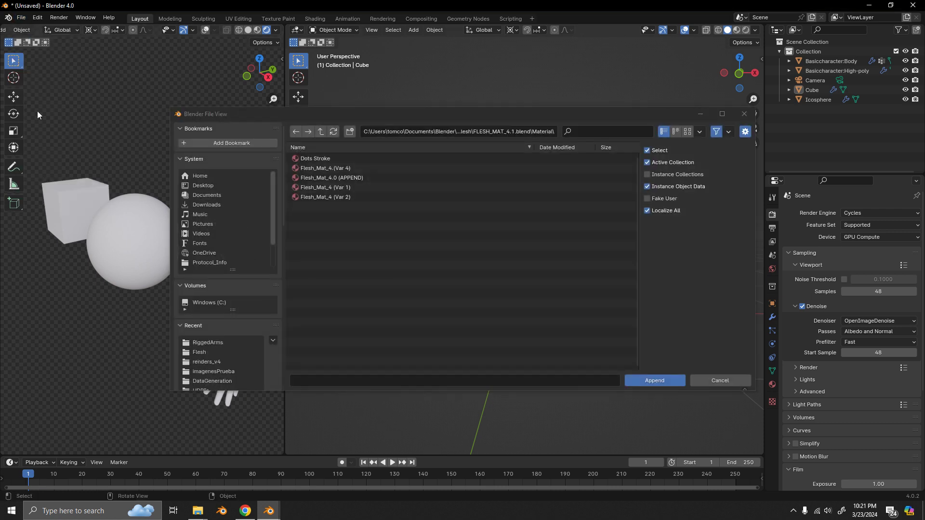
click(320, 132)
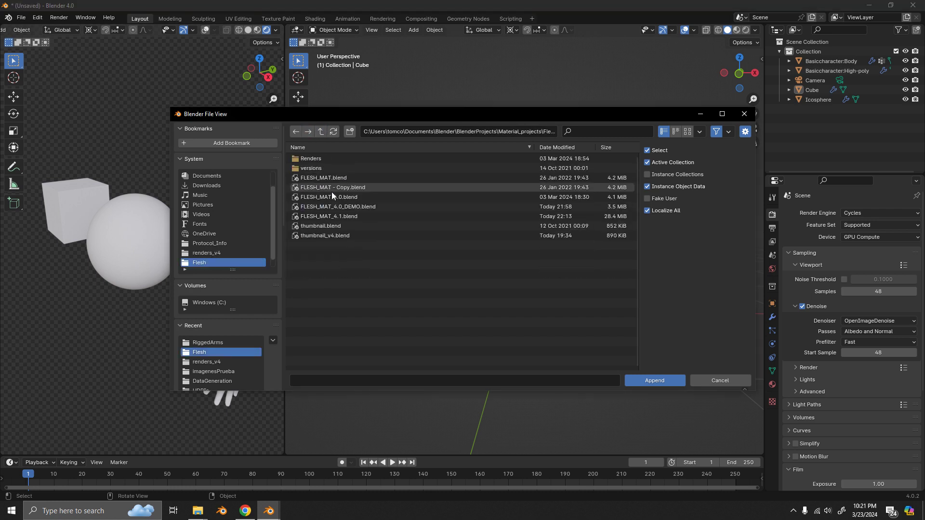
double_click(360, 217)
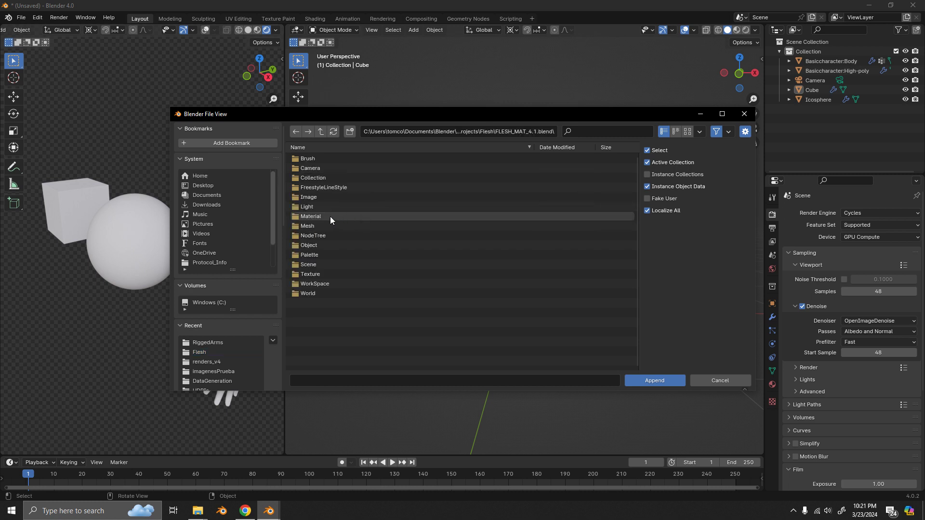
double_click(325, 215)
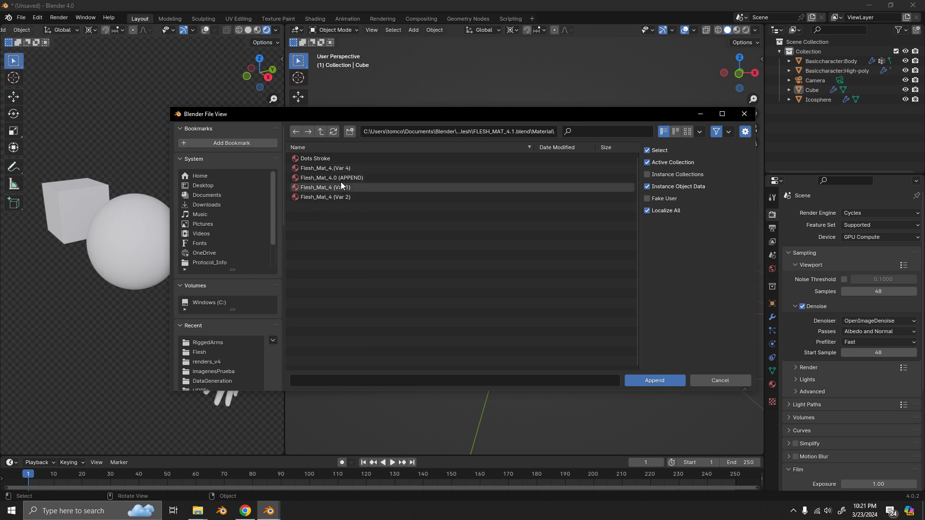
double_click(366, 179)
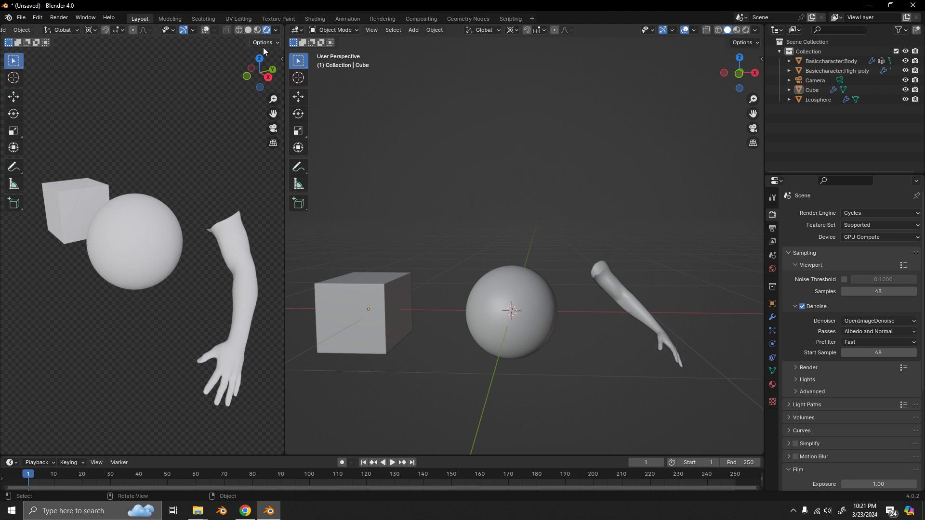
Assign the Flesh_Mat_4.0 (APPEND) material to the sphere.
click(533, 306)
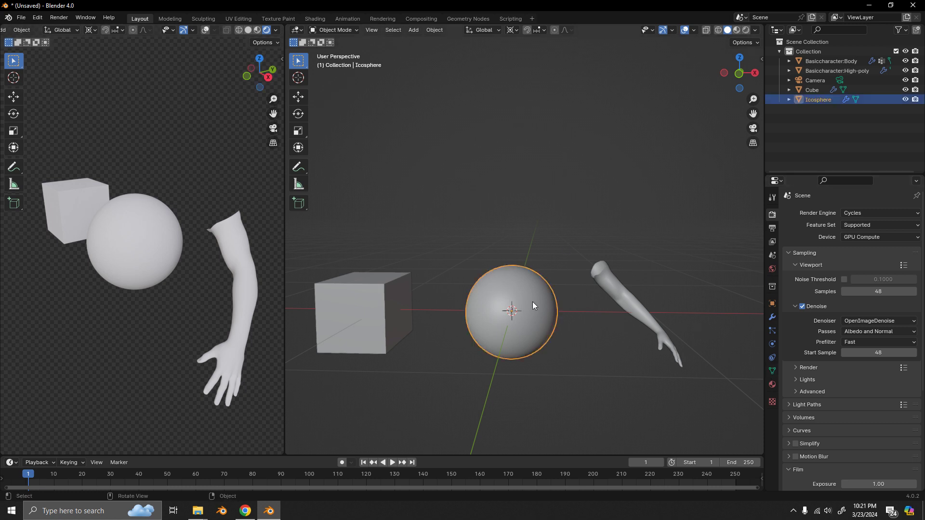
click(771, 384)
click(789, 254)
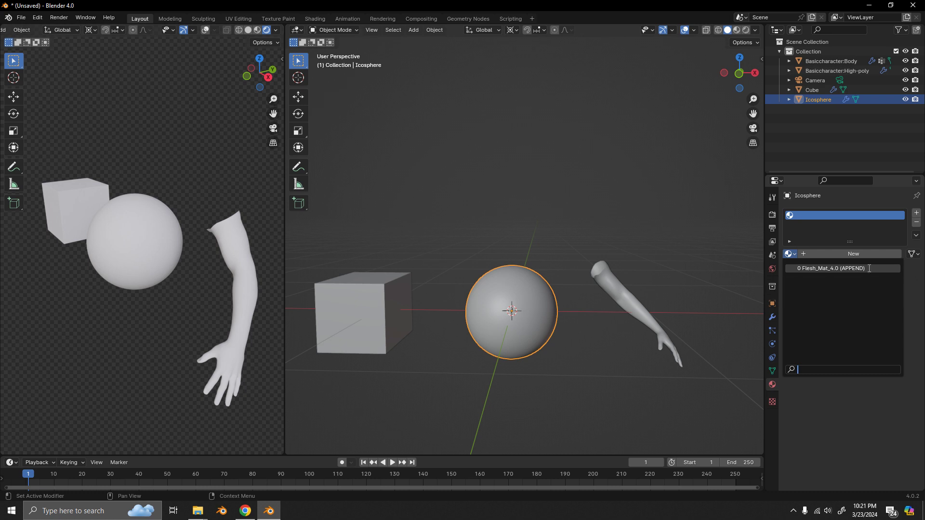
click(833, 269)
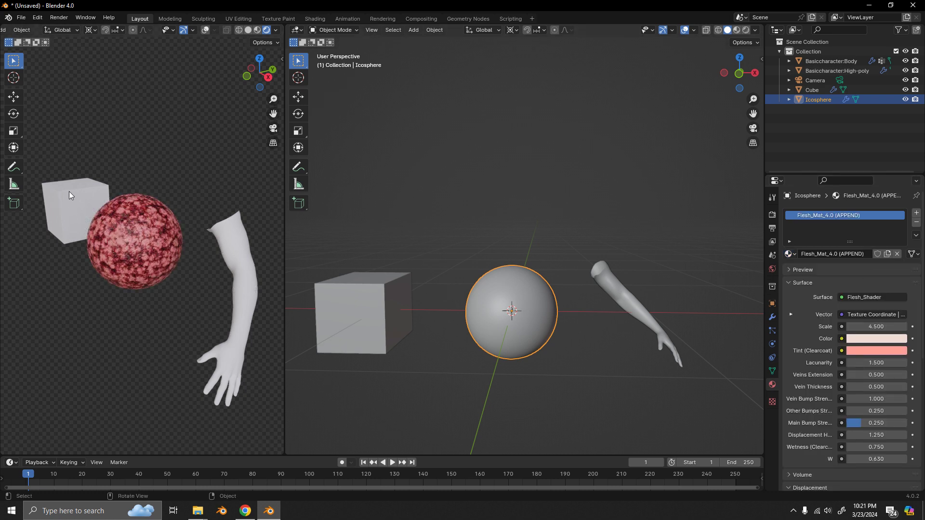
Assign the existing Flesh_Mat_4.0 (APPEND) material to both the cube and the arm.
click(398, 309)
click(789, 254)
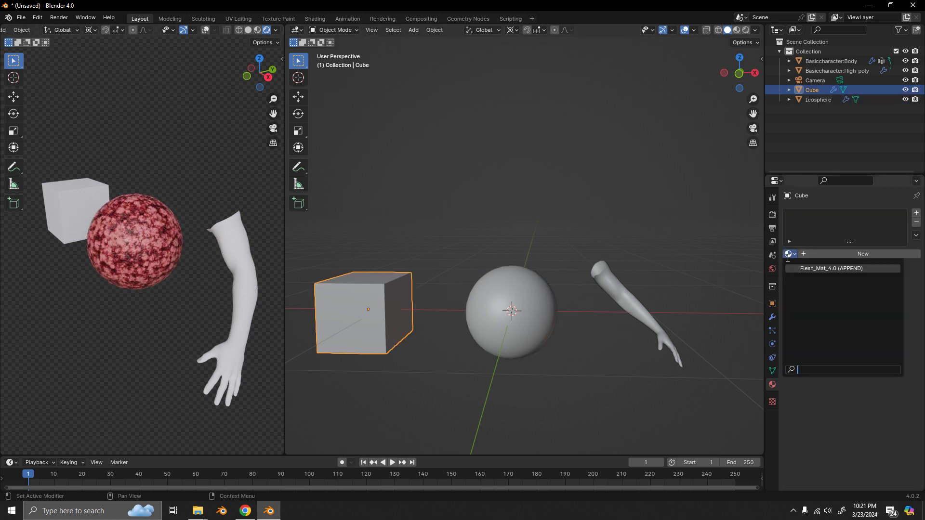
click(814, 268)
click(615, 287)
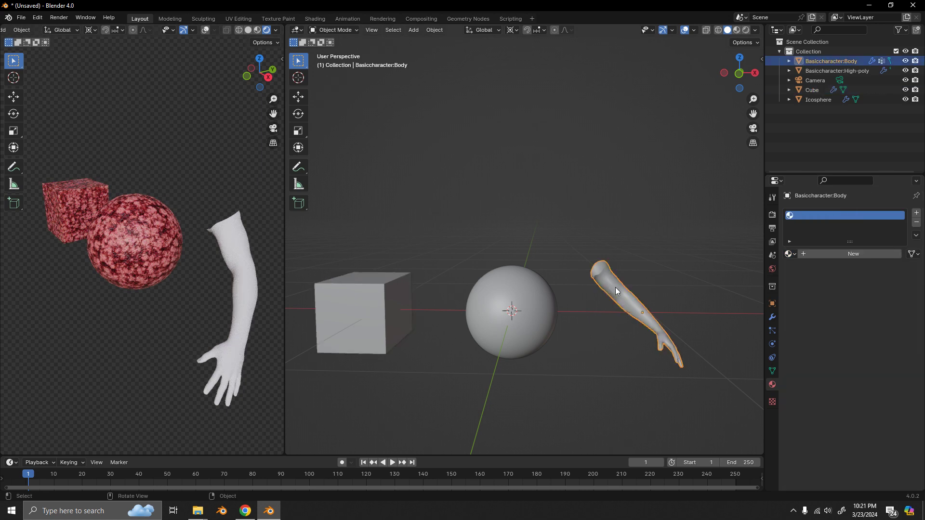
click(790, 254)
click(815, 268)
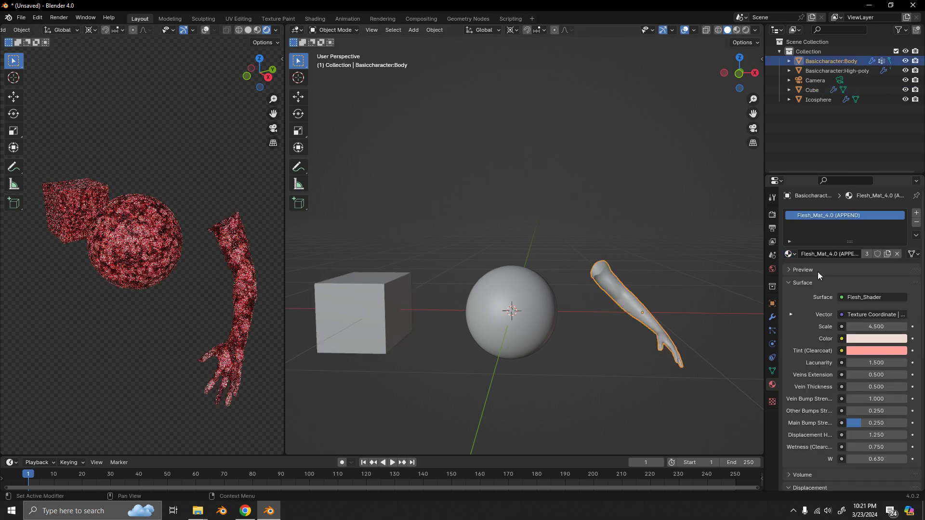
Split the solid-shaded viewport horizontally and show the sphere's material nodes in a Shader Editor in the lower half.
click(135, 241)
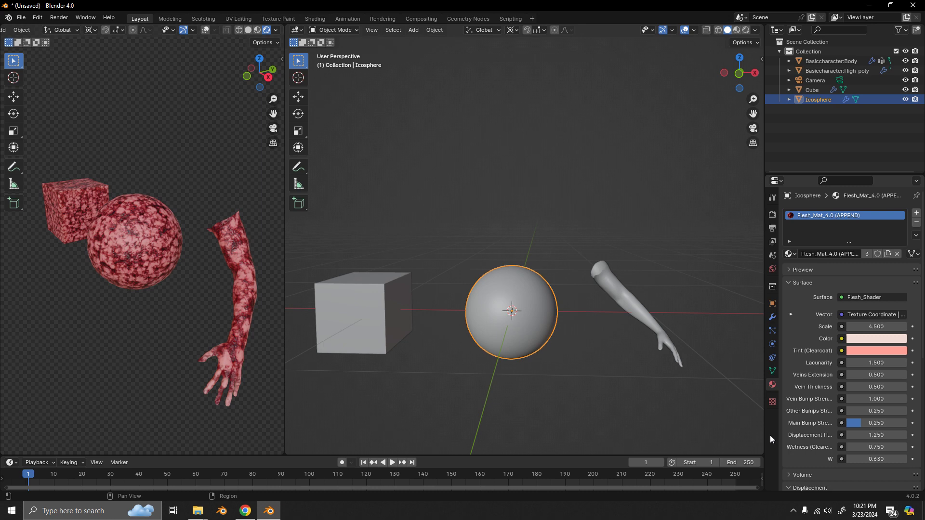
drag(761, 453, 337, 215)
click(296, 220)
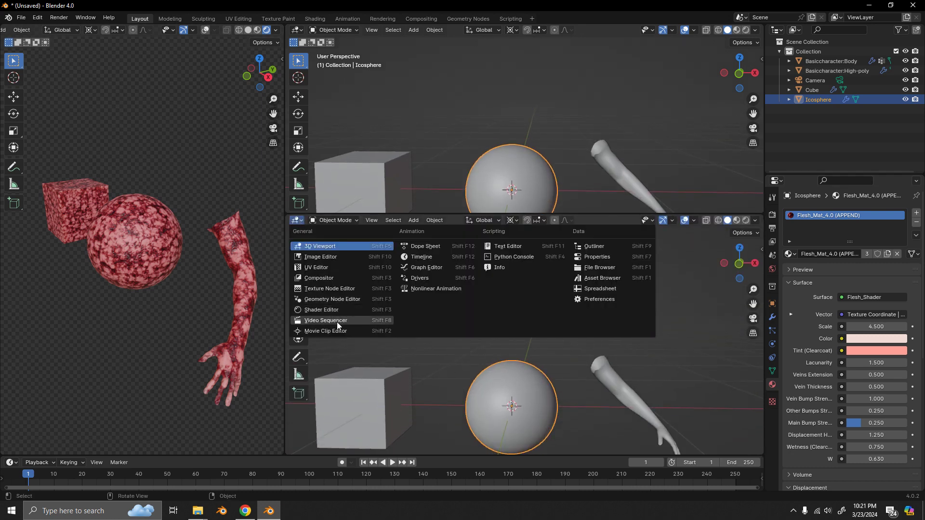
click(338, 310)
scroll(558, 399, down, 6)
scroll(532, 316, up, 14)
middle_drag(559, 401, 567, 329)
scroll(563, 312, up, 2)
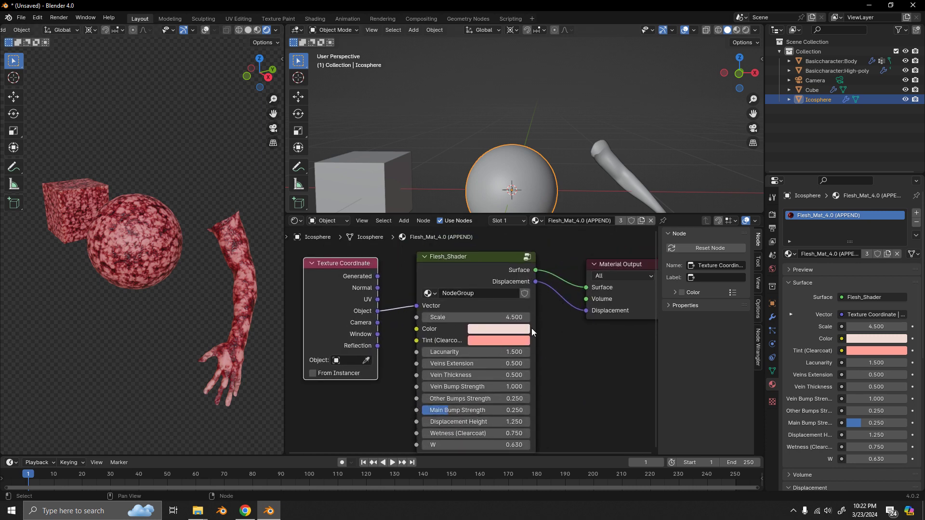
Lower the Flesh_Shader node's Scale to 2.5 and finally to 1, checking the sphere's rendered surface.
scroll(166, 263, up, 5)
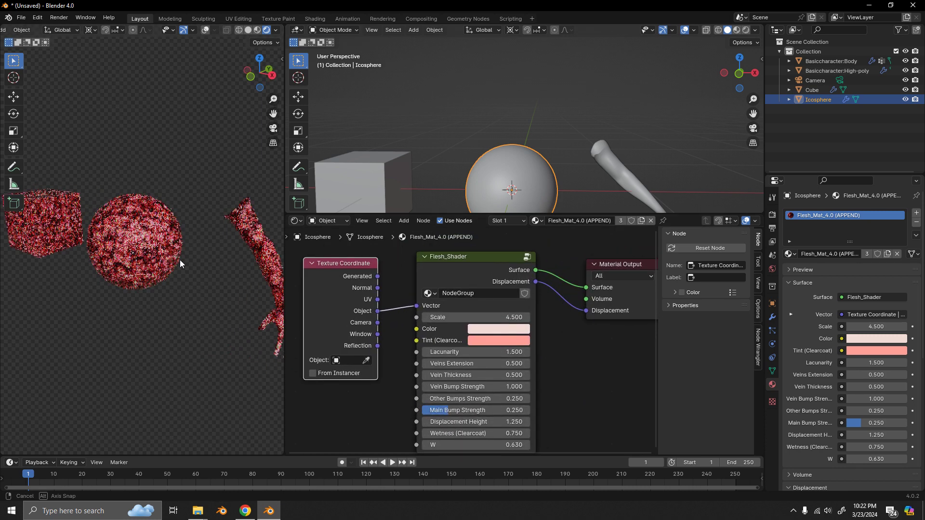
scroll(169, 259, up, 2)
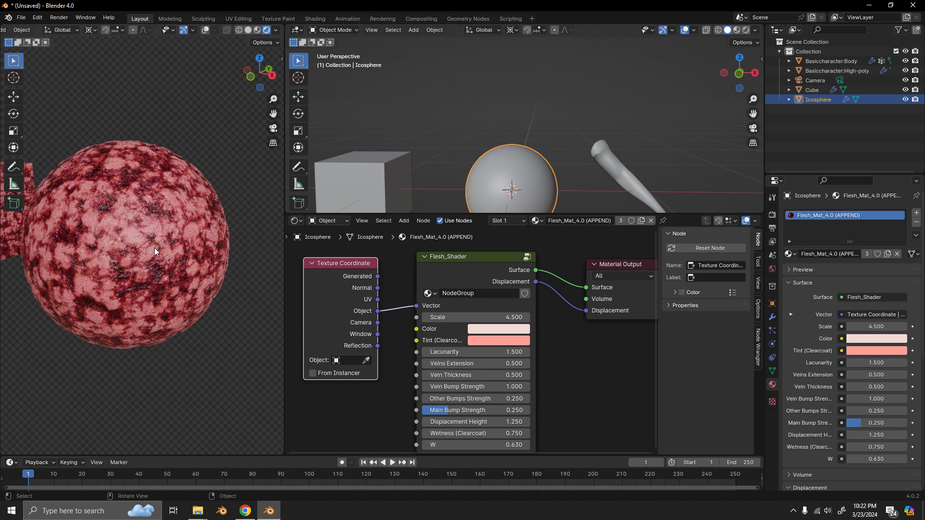
scroll(155, 251, down, 4)
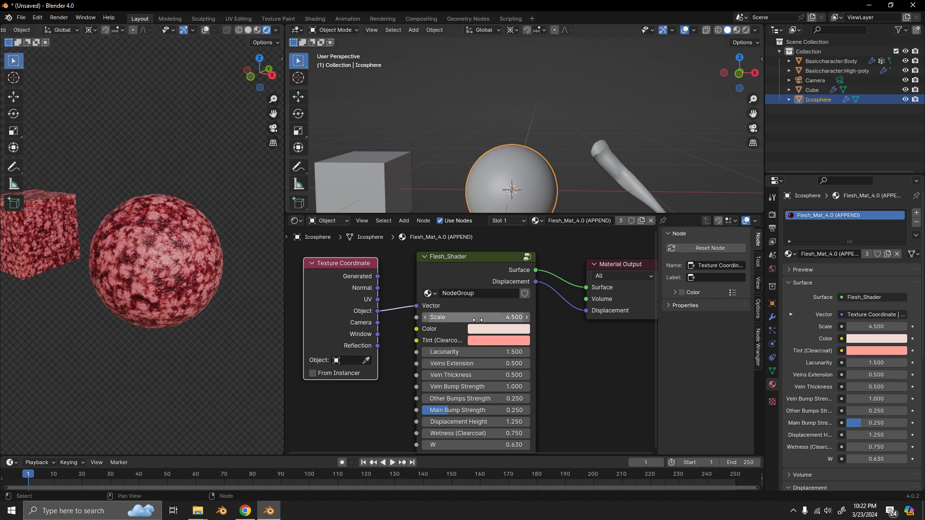
click(476, 318)
text(2.5)
key(Return)
click(475, 317)
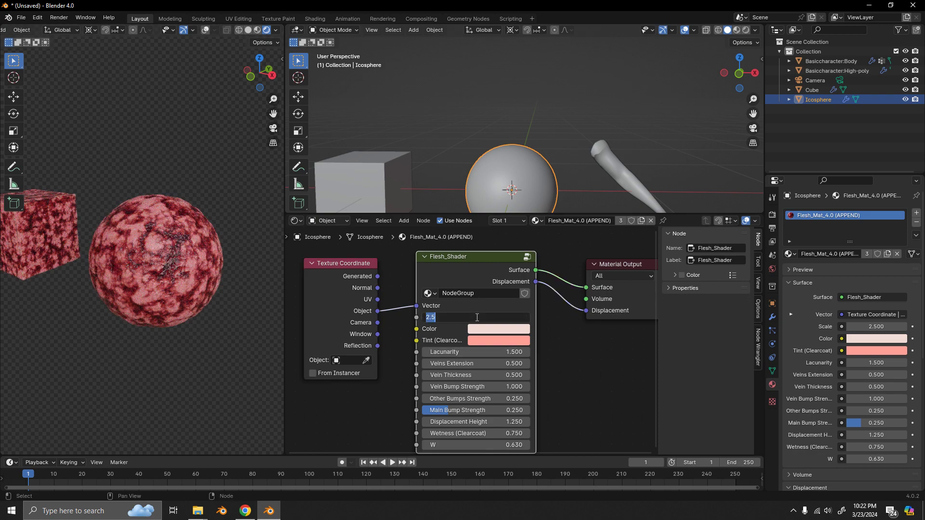
text(1)
key(Return)
Try the UV and Generated texture coordinates as the Flesh_Shader Vector input, and reconnect the Object output.
middle_drag(114, 262, 58, 269)
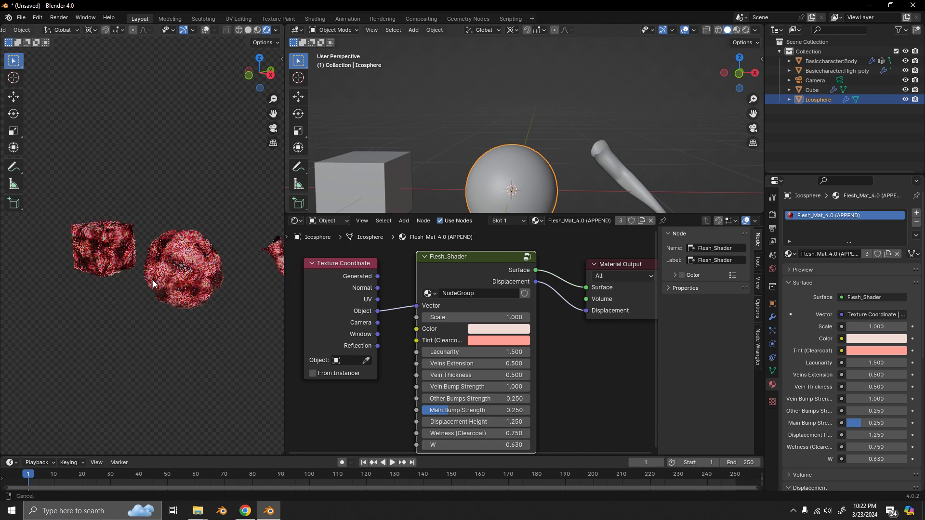
scroll(362, 319, up, 2)
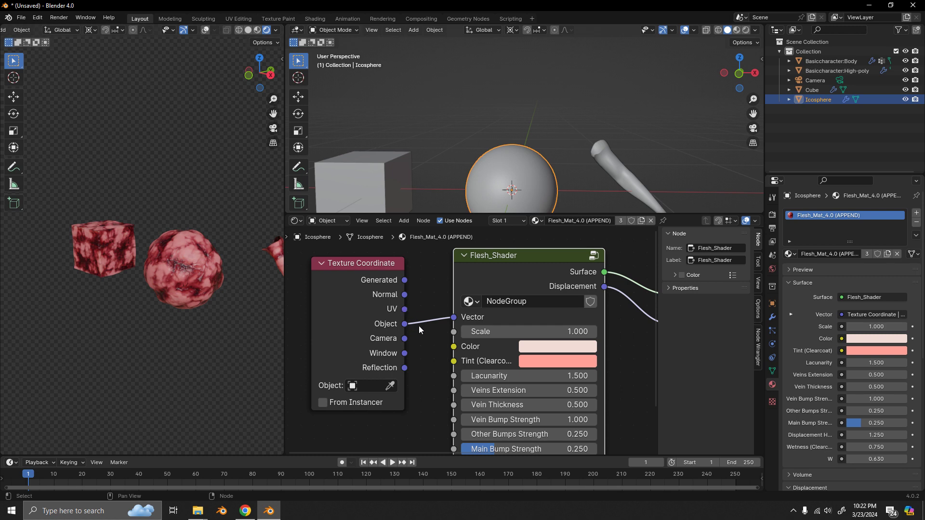
middle_drag(147, 263, 129, 235)
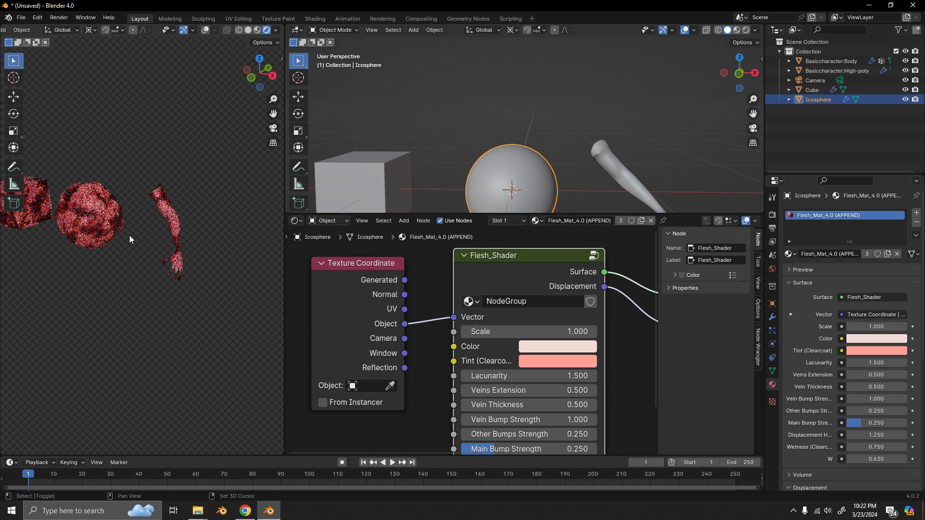
scroll(173, 262, up, 4)
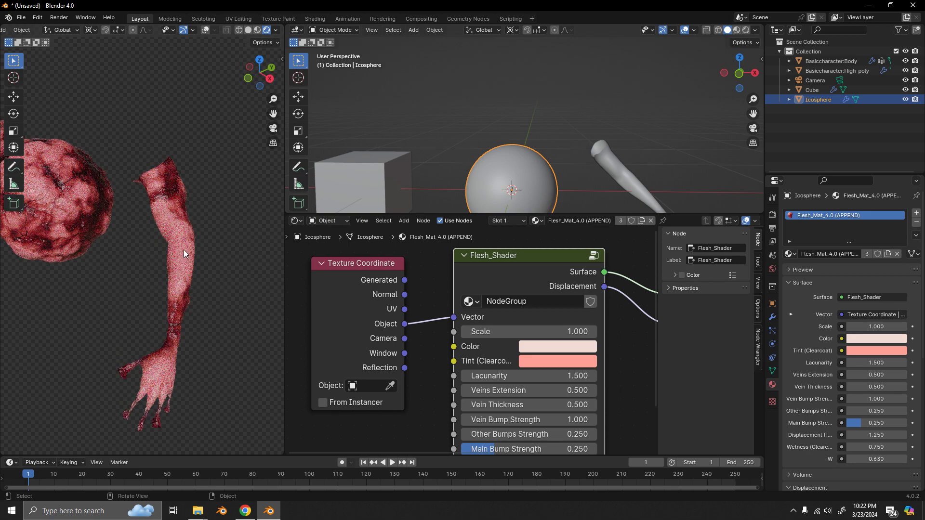
middle_drag(135, 257, 225, 302)
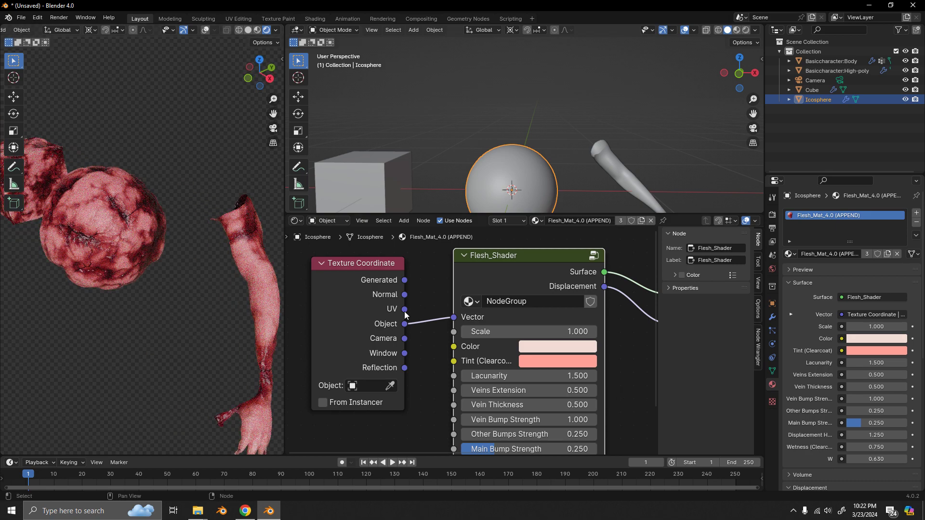
drag(405, 310, 465, 319)
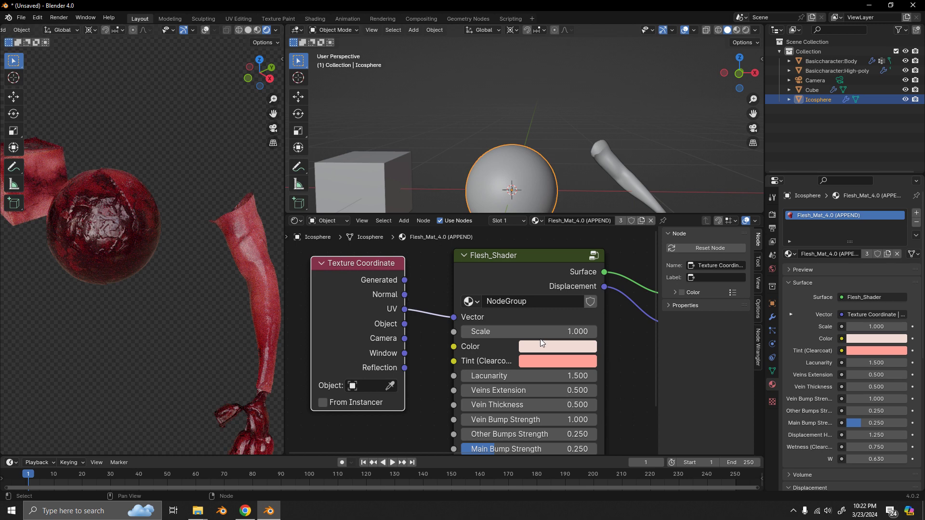
key(ctrl+z)
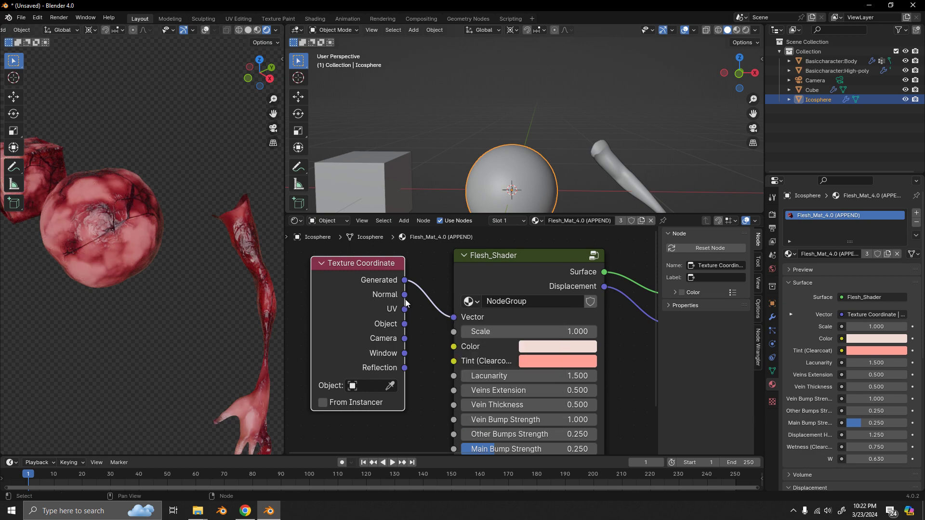
drag(405, 323, 454, 317)
middle_drag(173, 309, 202, 297)
Select the cube, sphere and arm together and apply all their transforms.
click(249, 272)
scroll(226, 319, down, 4)
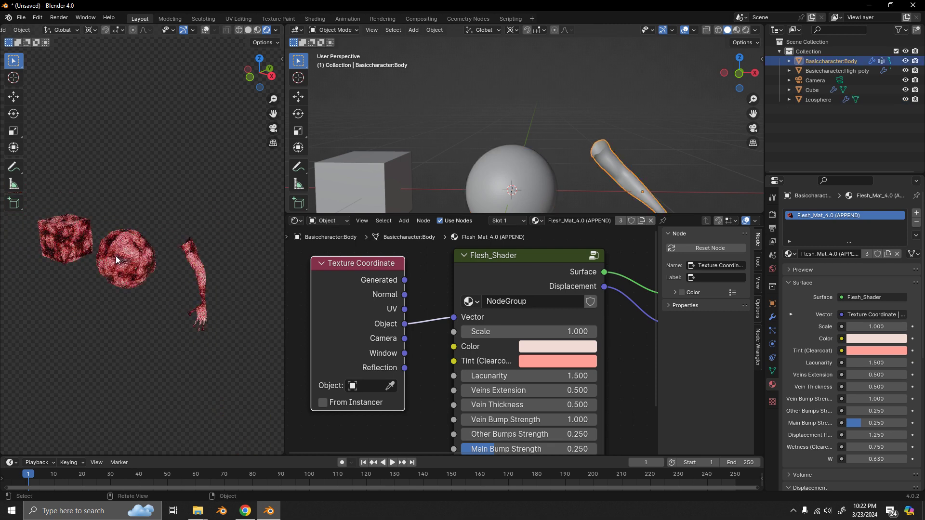
drag(36, 206, 218, 325)
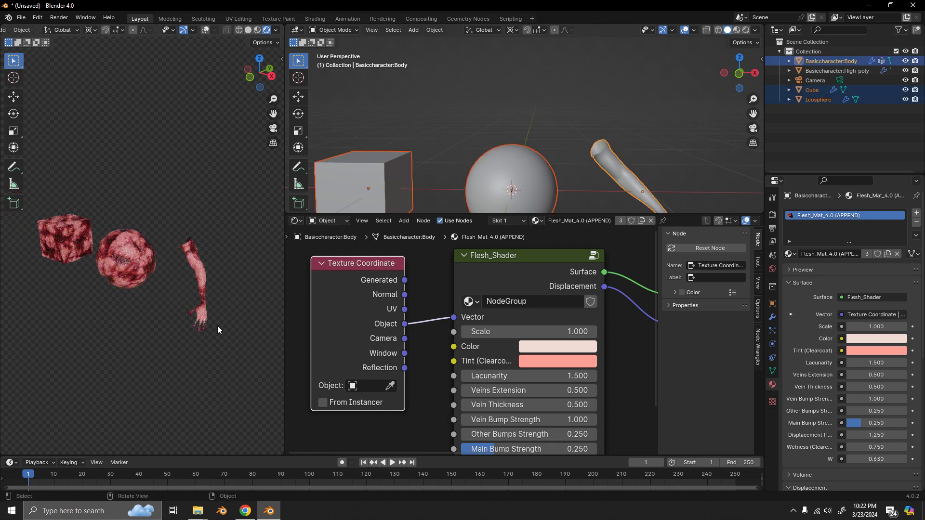
right_click(180, 223)
key(Escape)
key(ctrl+a)
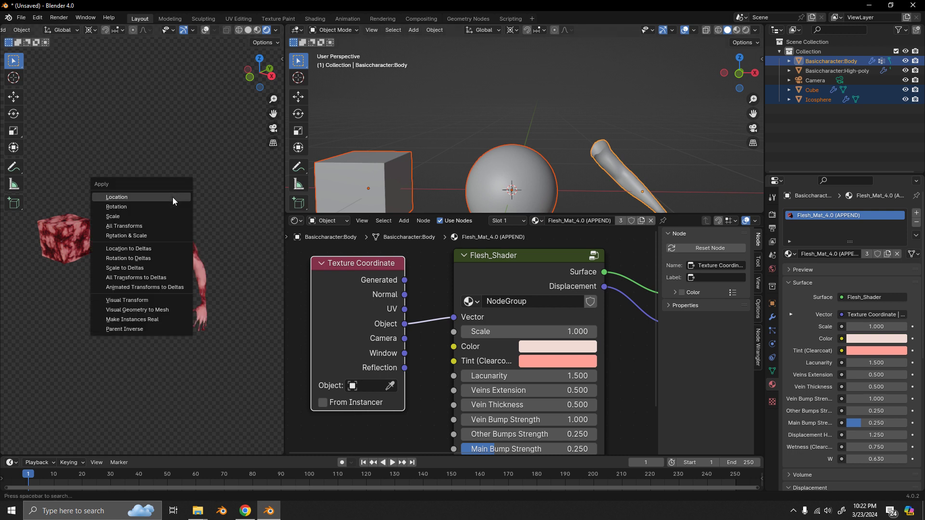
click(165, 227)
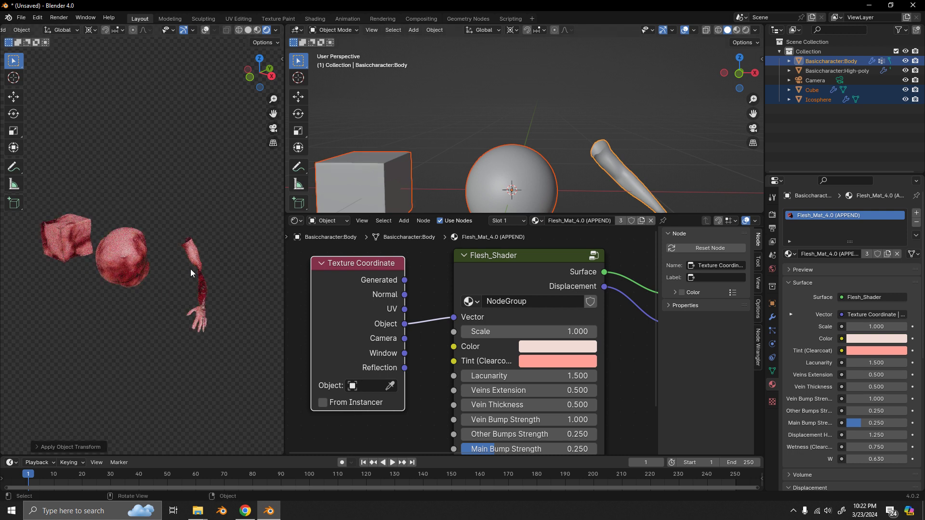
Set the Flesh_Shader node's Scale to 4.5 and inspect the rendered sphere up close.
scroll(155, 283, up, 2)
click(556, 331)
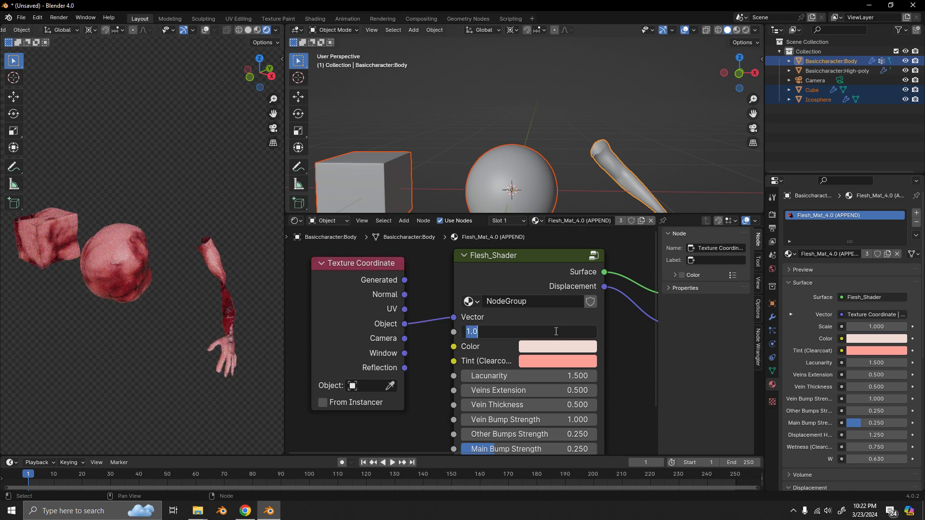
text(4.5)
key(Return)
middle_drag(188, 292, 243, 293)
scroll(203, 325, up, 3)
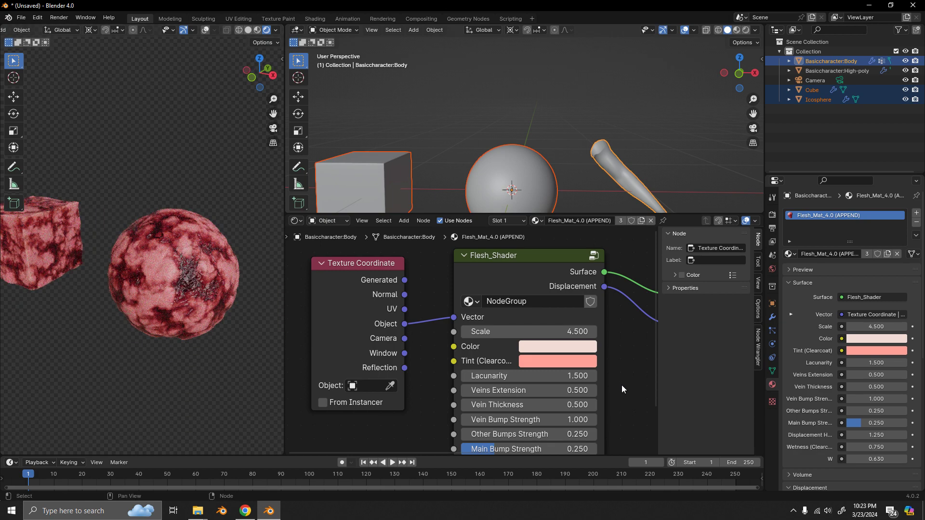
Try light blue, pale orange and light green as the Flesh_Shader base Color, checking each on the rendered sphere.
middle_drag(623, 383, 613, 363)
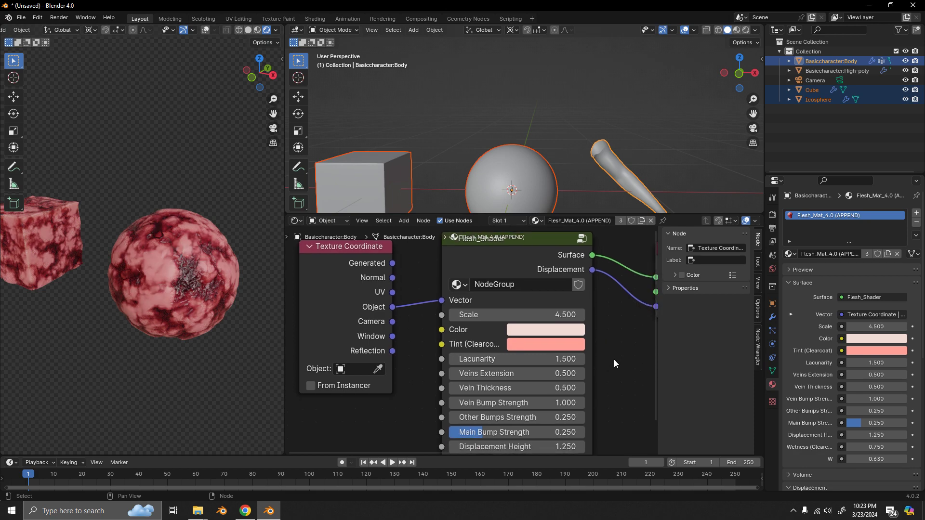
scroll(602, 367, up, 1)
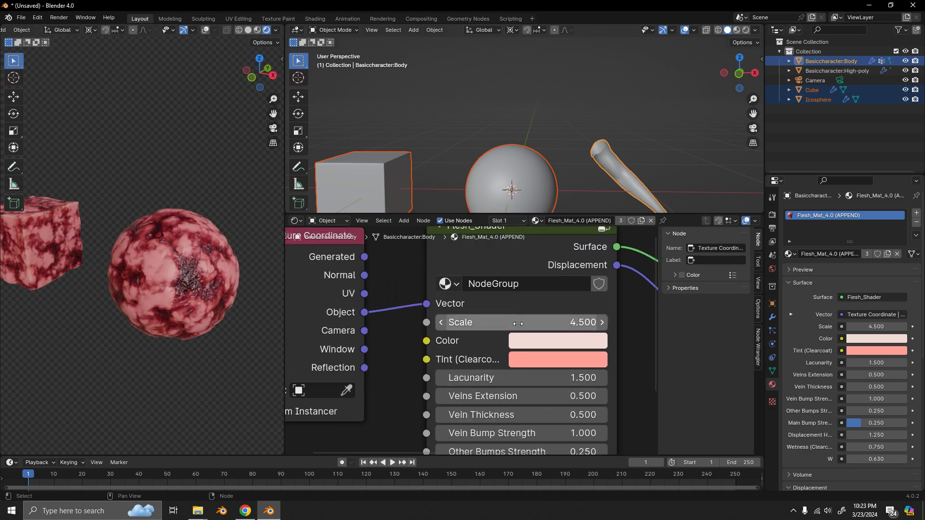
scroll(229, 296, up, 4)
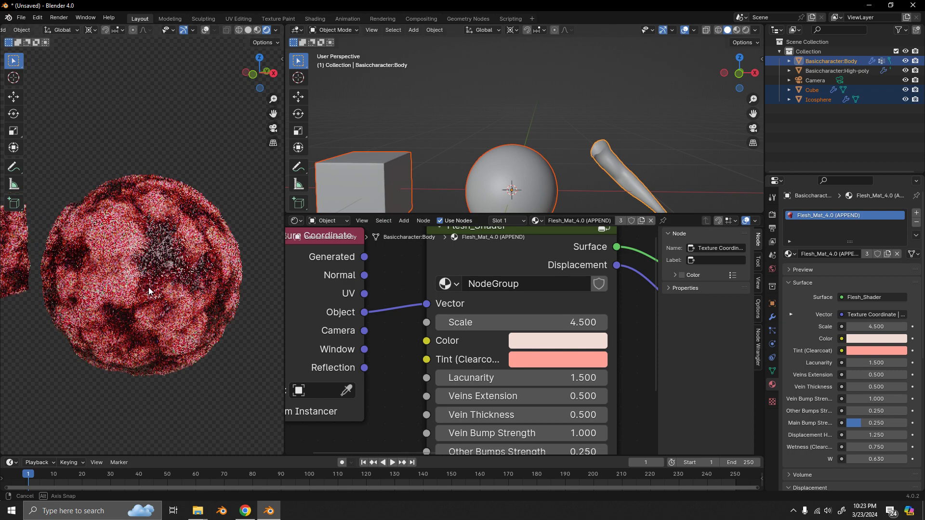
click(547, 342)
drag(573, 171, 585, 139)
click(257, 30)
click(265, 29)
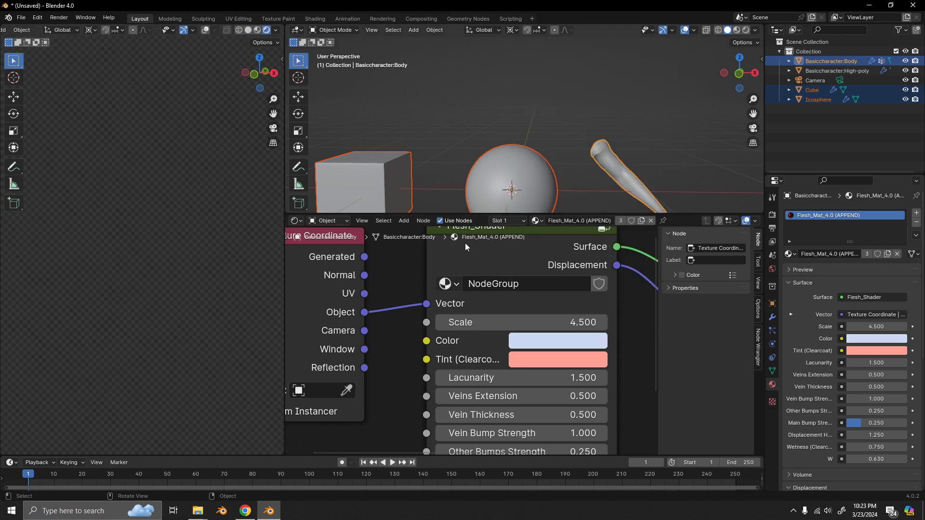
click(588, 342)
mouse_move(601, 141)
mouse_down()
mouse_move(580, 144)
mouse_move(578, 166)
mouse_up()
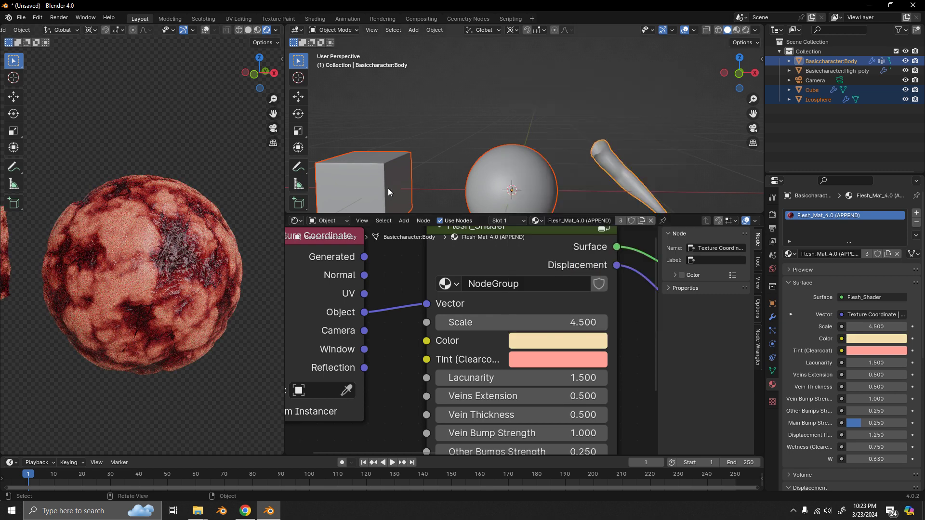
click(560, 342)
mouse_move(580, 151)
mouse_down()
mouse_move(551, 145)
mouse_move(564, 142)
mouse_move(544, 126)
mouse_move(566, 138)
mouse_up()
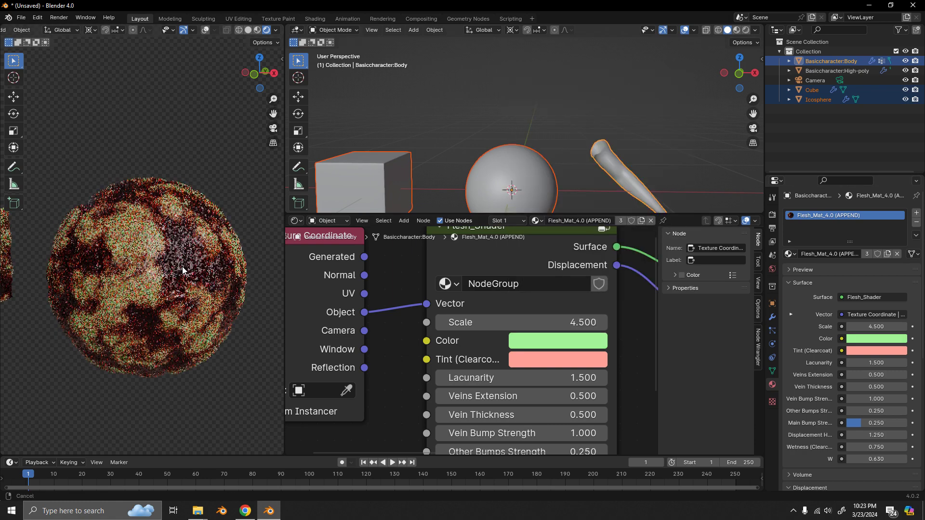
Change the Flesh_Shader base Color to a very pale pink and widen the node to show its full labels.
click(558, 341)
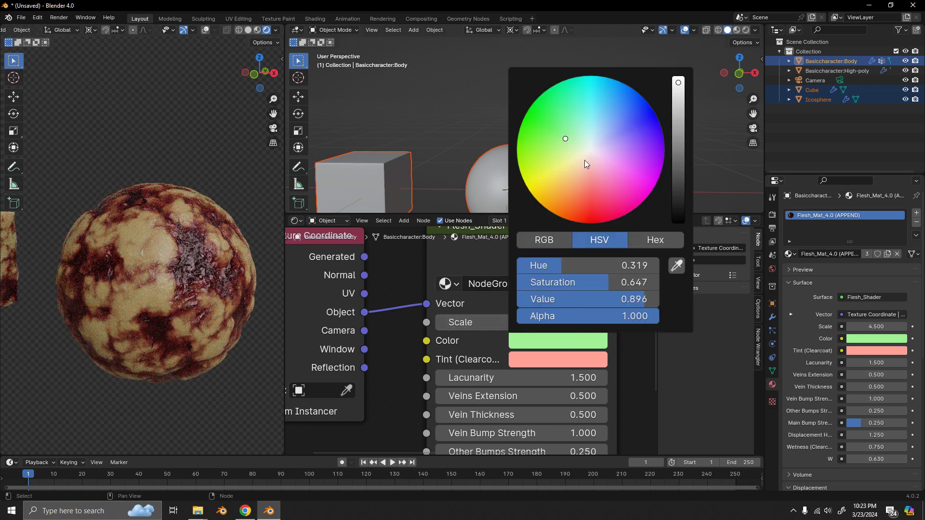
drag(585, 160, 589, 158)
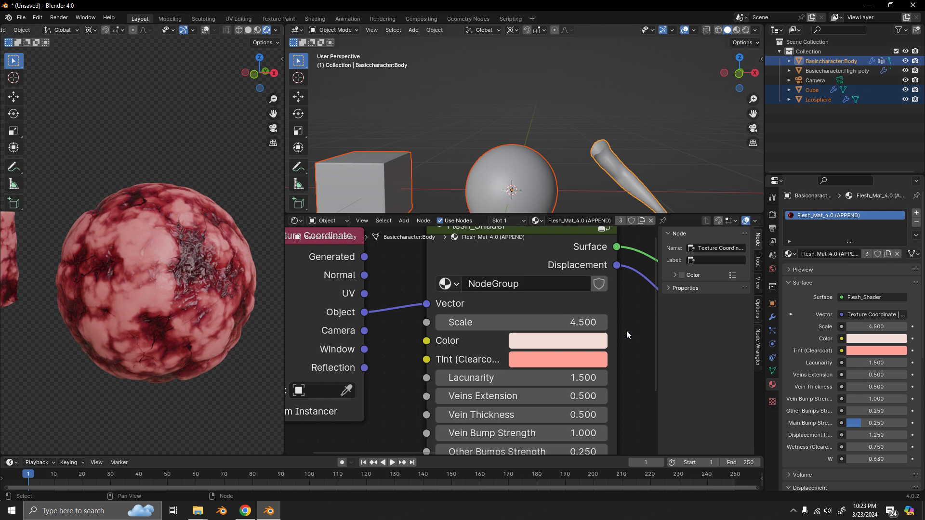
mouse_move(616, 325)
mouse_down()
mouse_move(660, 327)
mouse_move(632, 328)
mouse_up()
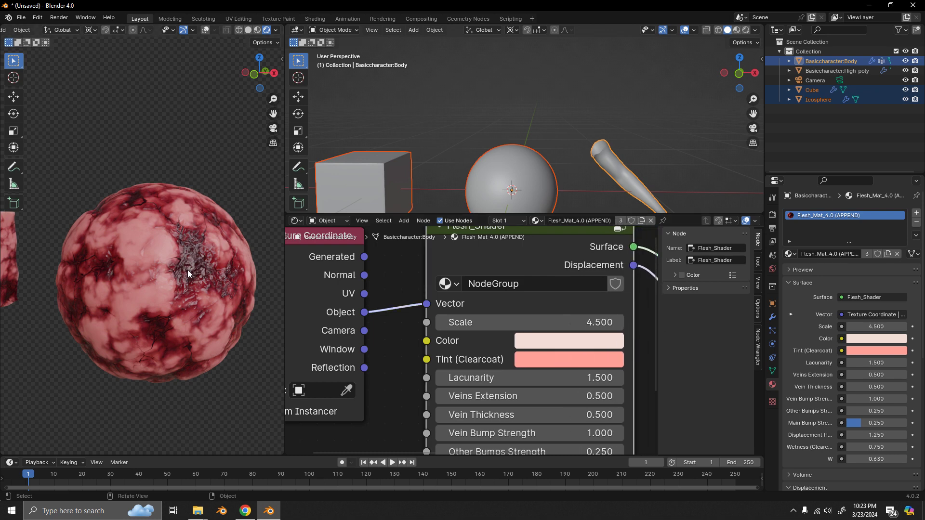
Try a light blue Tint (Clearcoat) on the Flesh_Shader node and switch the sphere's viewport to solid shading.
click(555, 359)
click(552, 365)
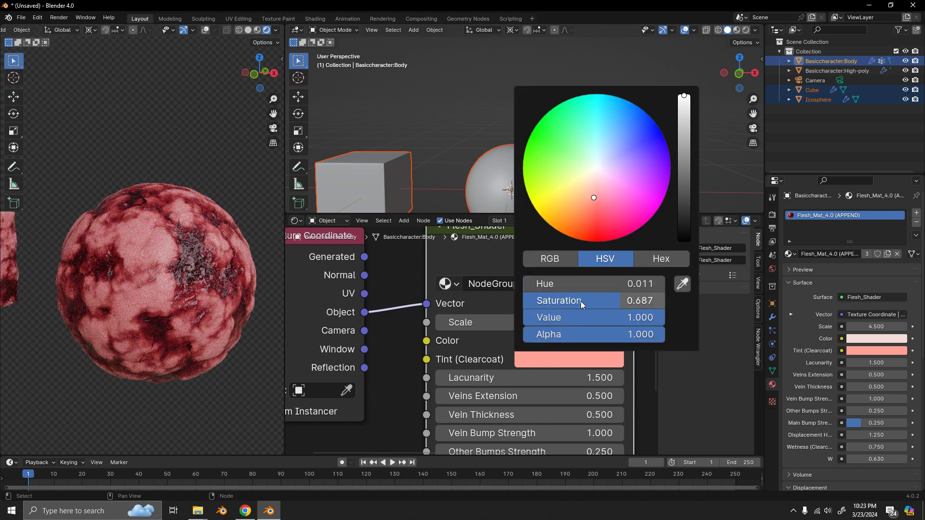
mouse_move(592, 200)
mouse_down()
mouse_move(635, 174)
mouse_move(656, 135)
mouse_move(623, 106)
mouse_move(588, 100)
mouse_move(532, 202)
mouse_move(537, 212)
mouse_move(540, 120)
mouse_move(531, 162)
mouse_move(537, 128)
mouse_move(543, 149)
mouse_move(646, 136)
mouse_move(615, 117)
mouse_move(628, 127)
mouse_move(612, 141)
mouse_up()
click(247, 30)
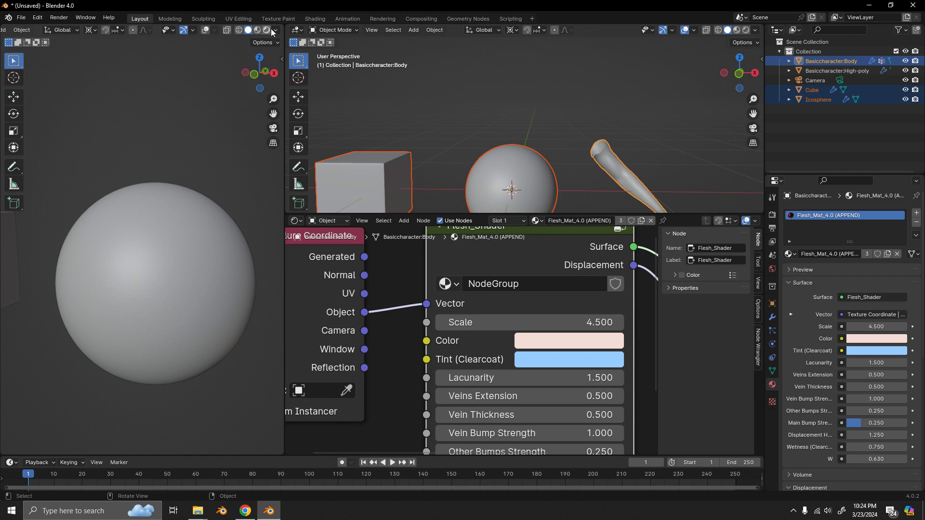
Set the Tint (Clearcoat) colour to pink and examine the sphere in rendered shading.
click(591, 357)
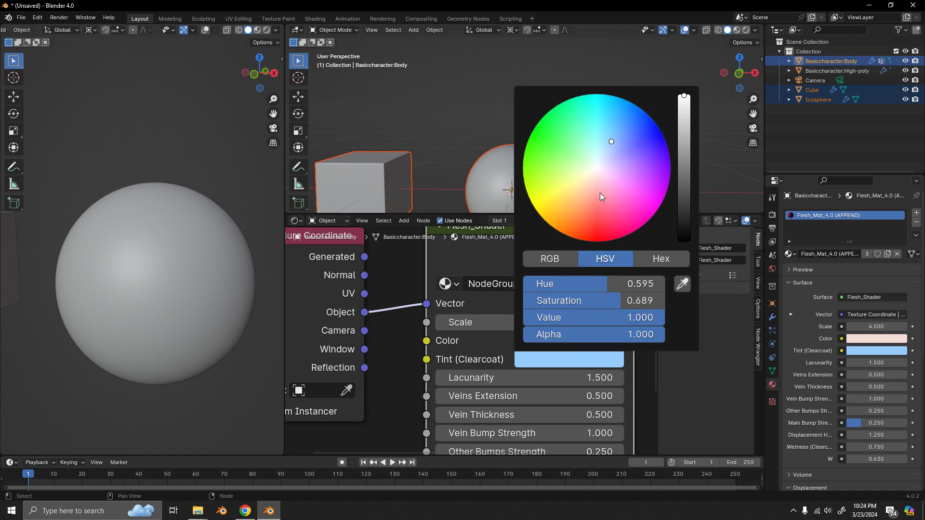
click(603, 204)
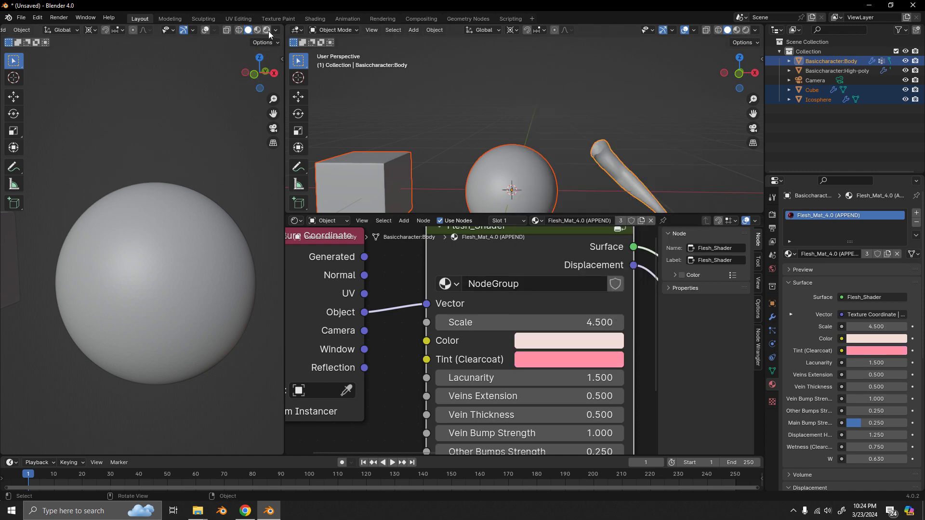
click(267, 30)
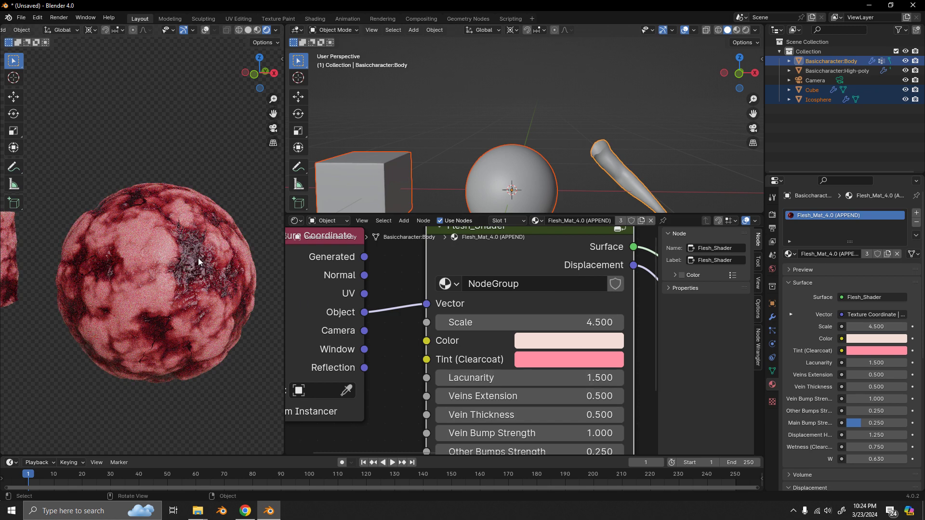
scroll(198, 261, down, 5)
scroll(176, 269, up, 4)
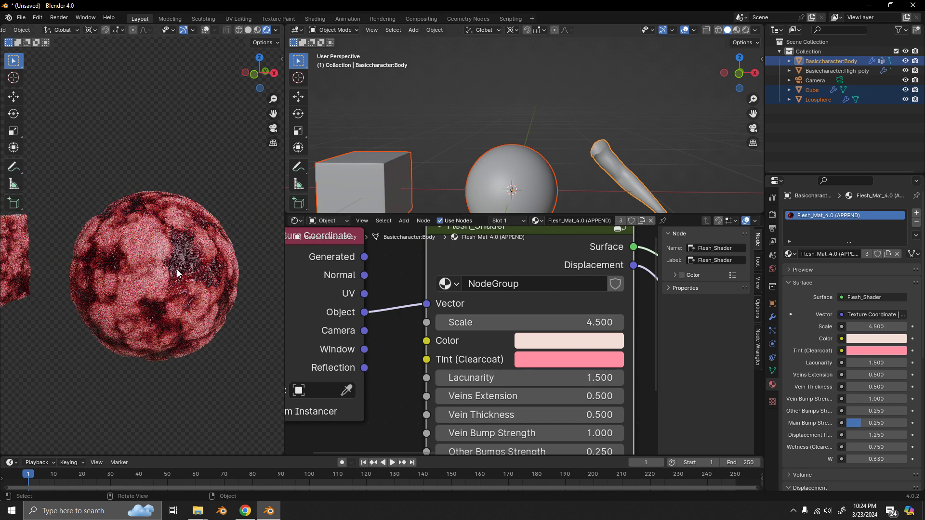
middle_drag(177, 268, 212, 249)
key(n)
scroll(211, 249, up, 1)
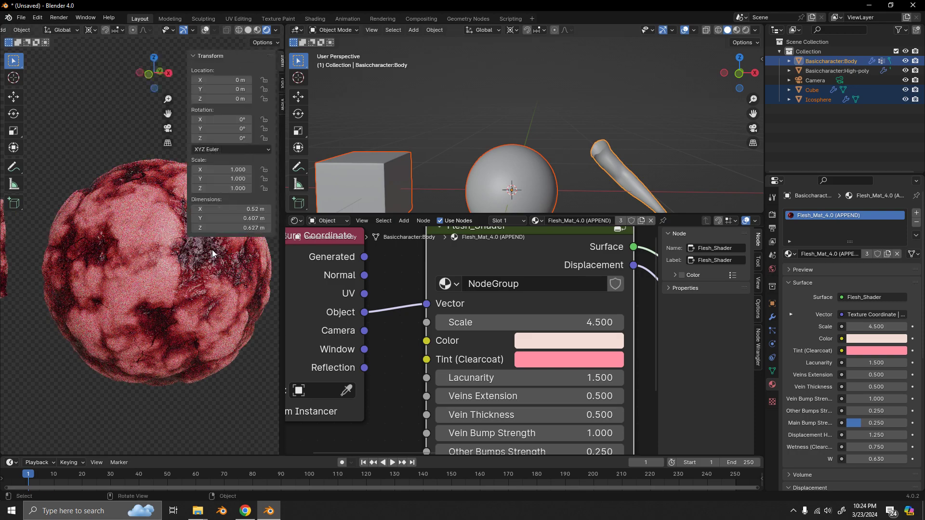
key(n)
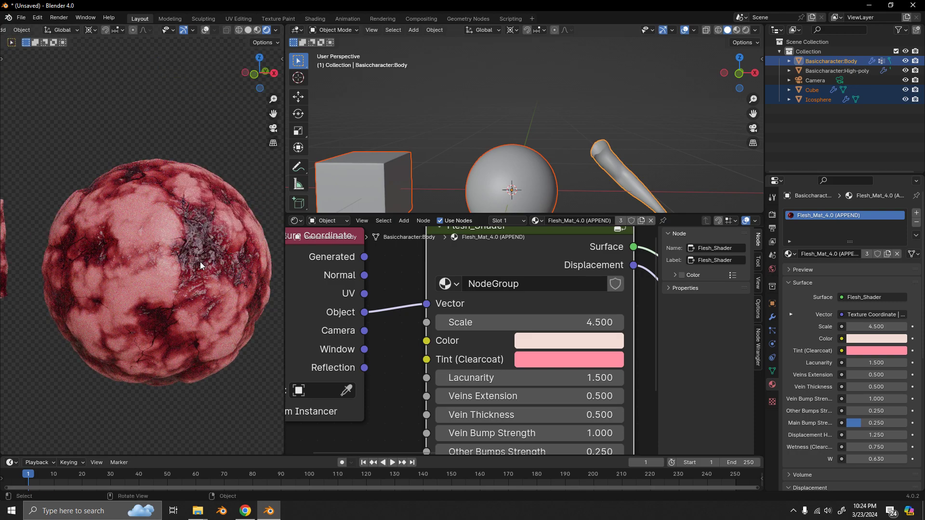
middle_drag(200, 262, 190, 256)
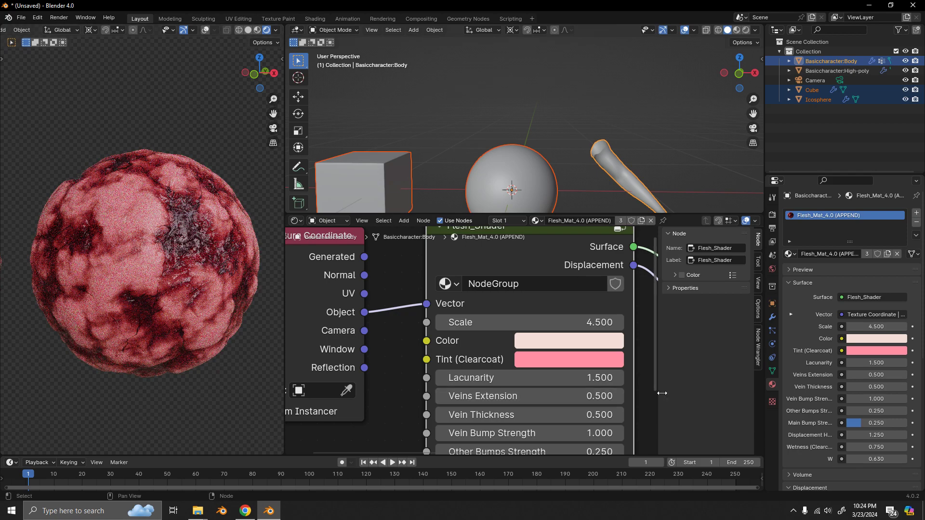
Try raising the Flesh_Shader Lacunarity to 9.2, inspect the sphere's surface, and undo the change.
drag(527, 381, 898, 381)
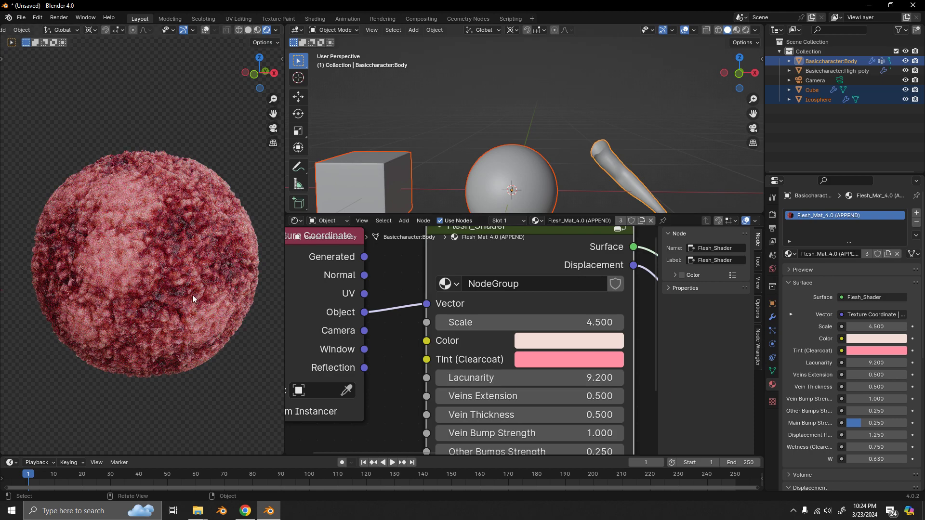
scroll(191, 287, up, 1)
drag(558, 379, 915, 378)
key(ctrl+z)
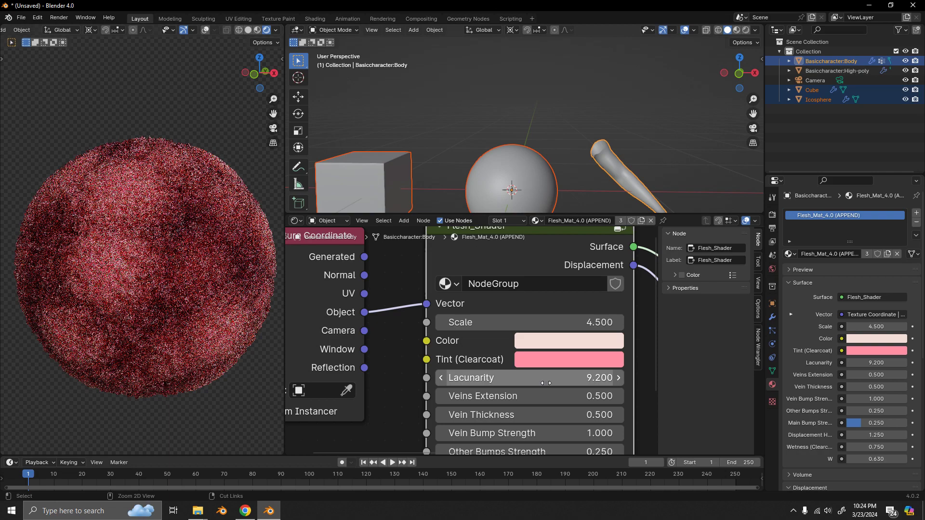
key(ctrl+z)
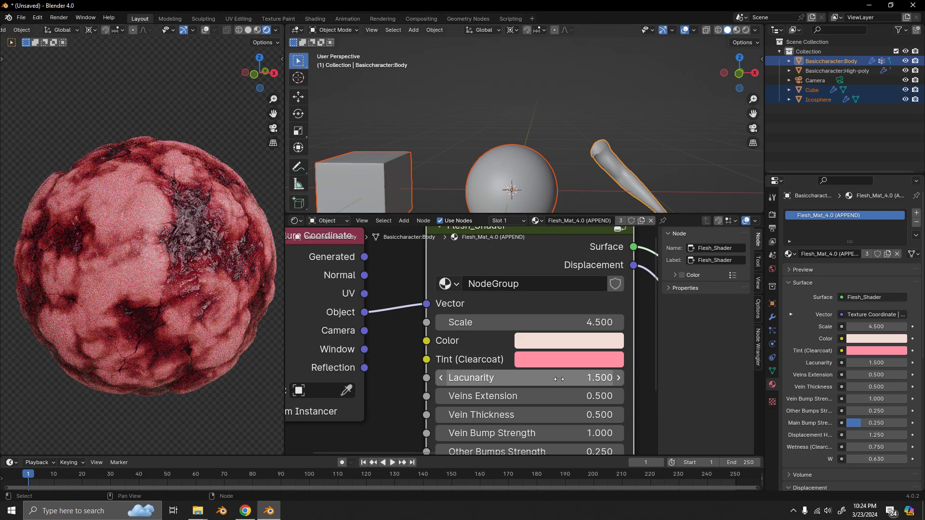
Try a Lacunarity of 3.4 on the sphere and reduce it gradually in 0.1 increments.
drag(545, 378, 598, 378)
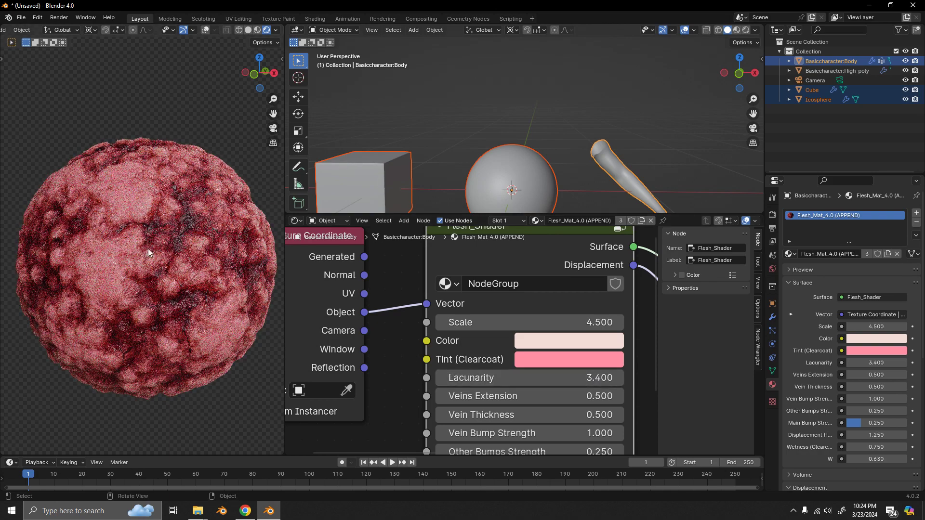
middle_drag(173, 267, 175, 236)
scroll(186, 265, down, 2)
click(441, 381)
click(441, 382)
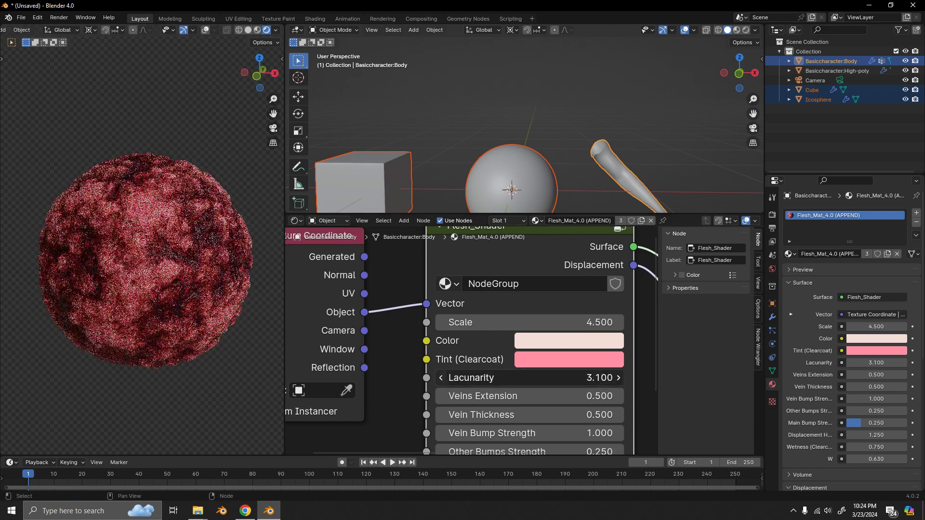
click(442, 381)
Set the Flesh_Shader Lacunarity to 0 and inspect the rendered sphere.
click(505, 380)
text(0)
key(Return)
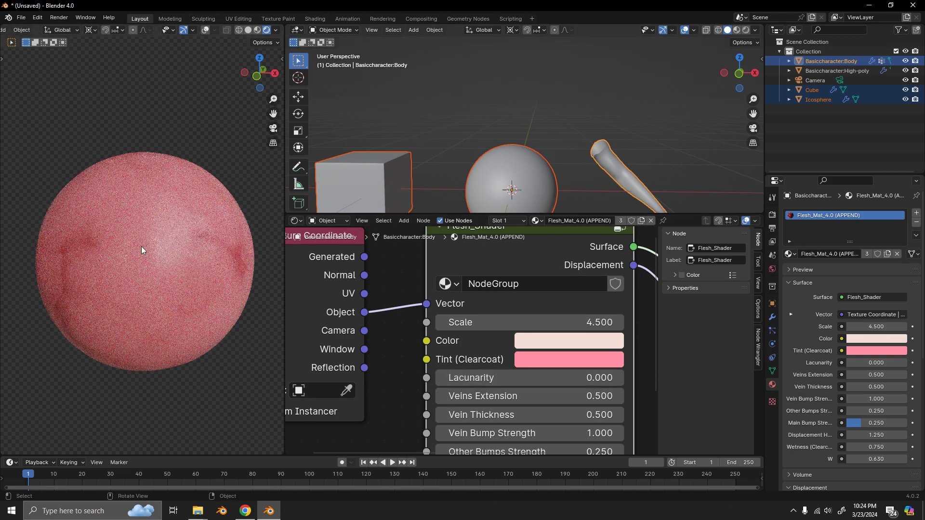
middle_drag(140, 247, 123, 235)
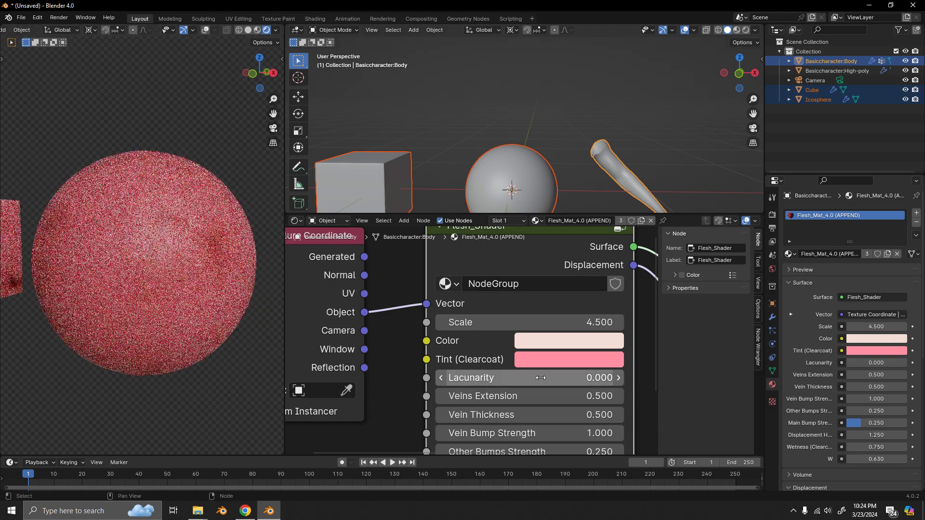
Raise the Lacunarity in 0.1 increments to 0.7, orbiting the sphere to compare how the veins spread.
click(618, 379)
click(619, 379)
click(619, 379)
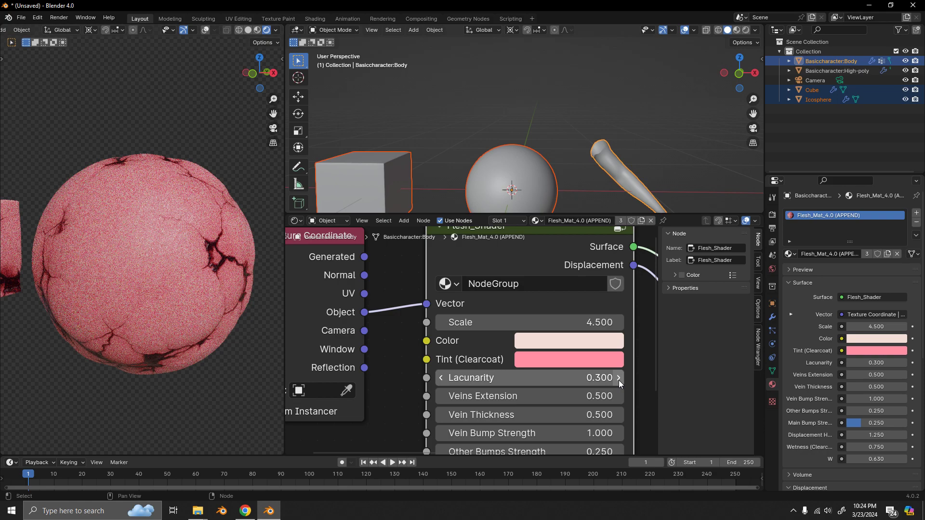
middle_drag(245, 320, 205, 303)
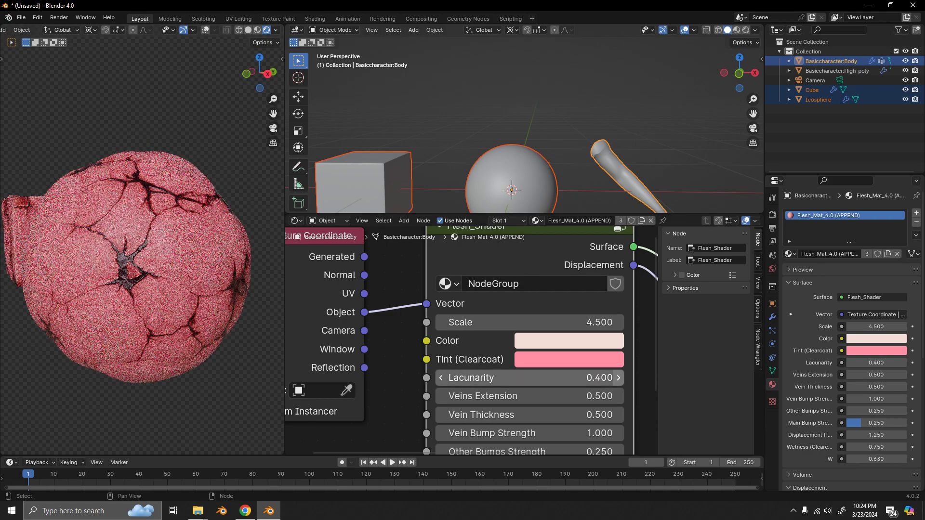
click(618, 379)
click(619, 379)
click(618, 379)
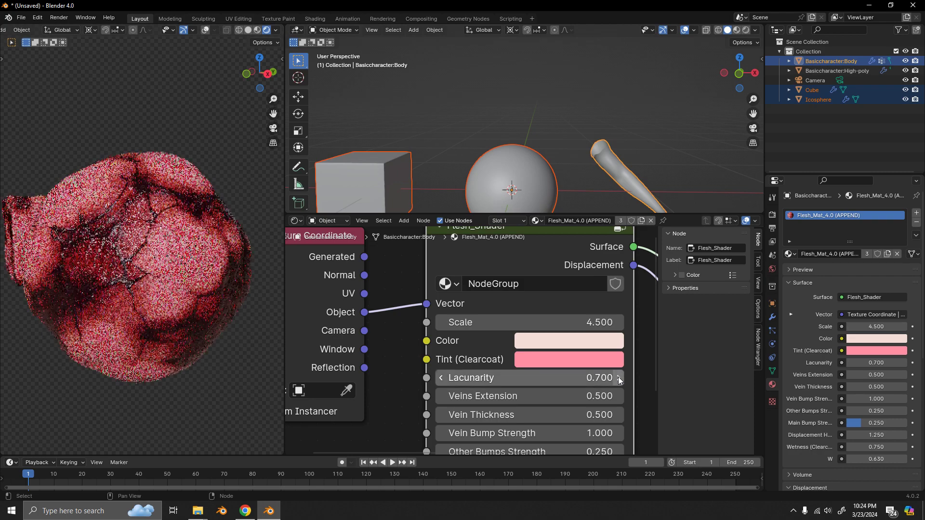
middle_drag(159, 299, 189, 282)
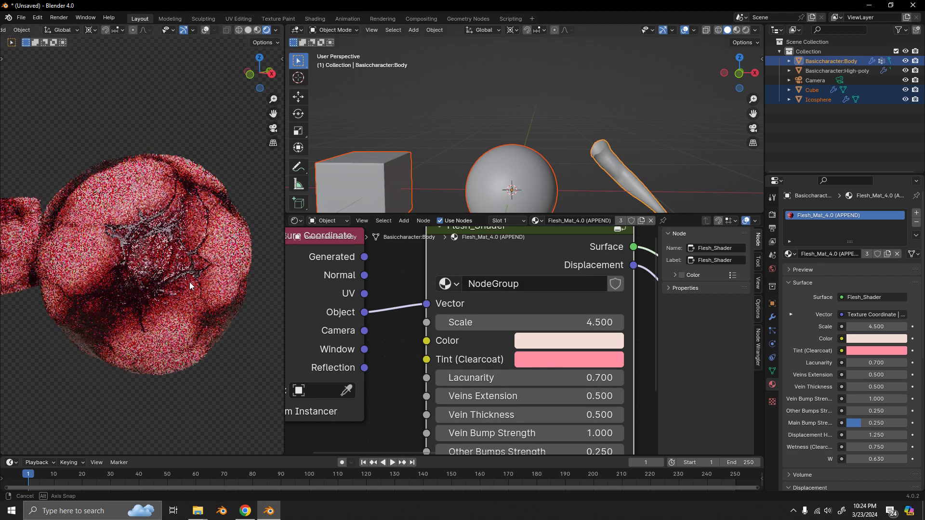
Continue raising the Lacunarity in 0.1 increments to 1.3 and check the sphere from another angle.
click(619, 378)
click(620, 378)
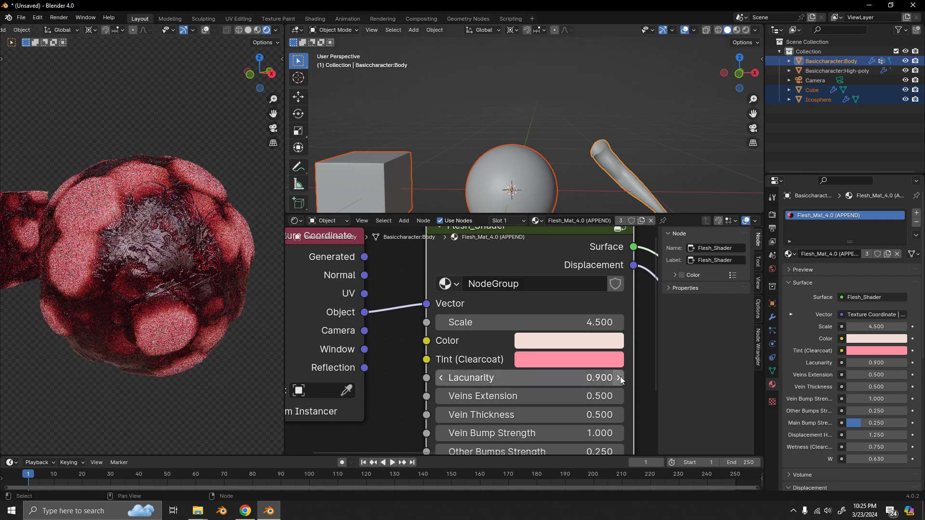
click(620, 378)
click(620, 378)
click(620, 378)
click(620, 377)
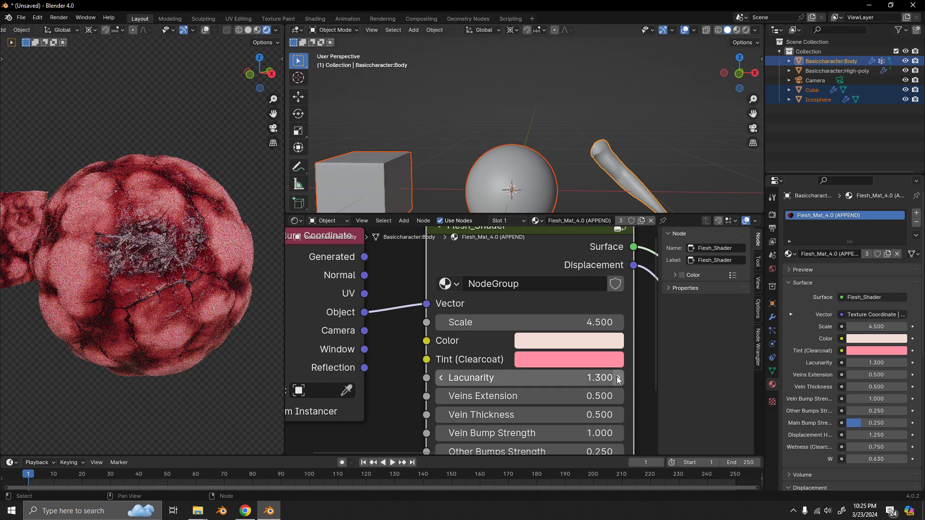
middle_drag(212, 256, 149, 262)
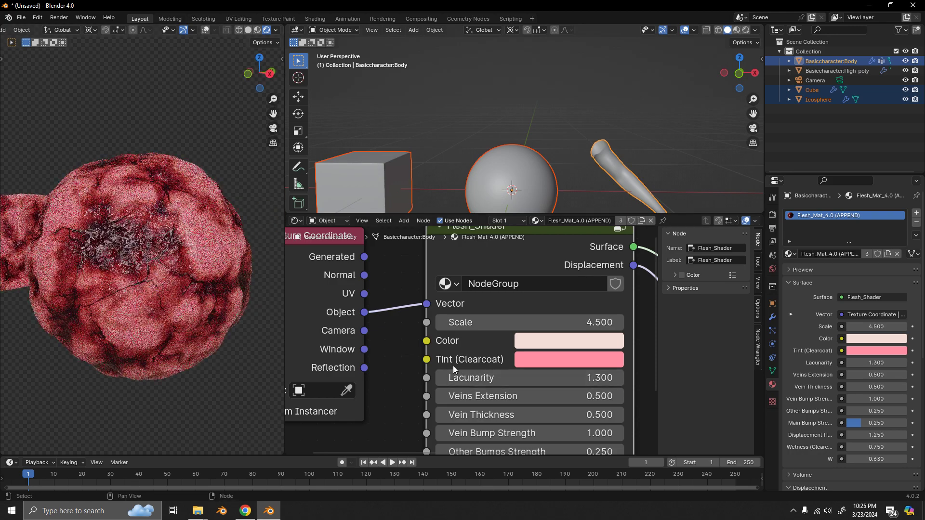
middle_drag(639, 384, 596, 308)
scroll(597, 309, down, 2)
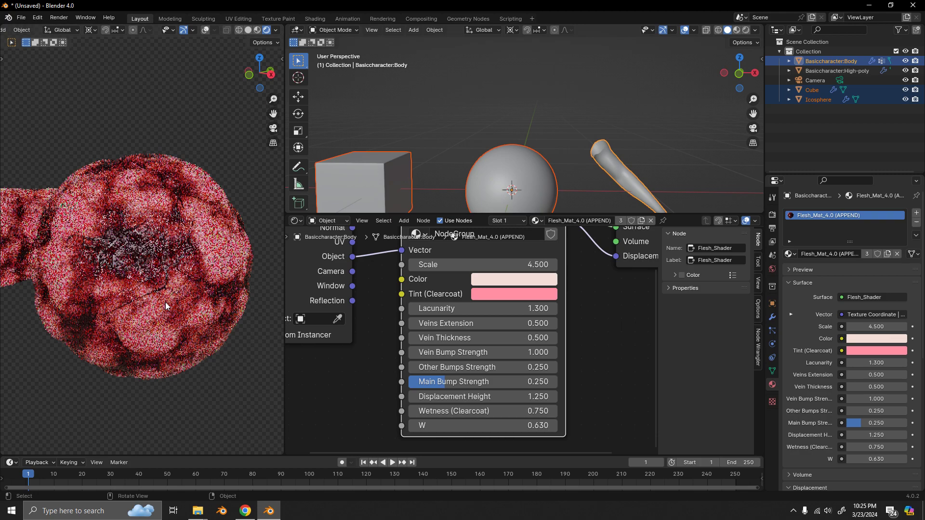
Lower the Flesh_Shader Lacunarity in 0.1 increments to 0.8, orbiting the sphere to compare the surface.
click(413, 311)
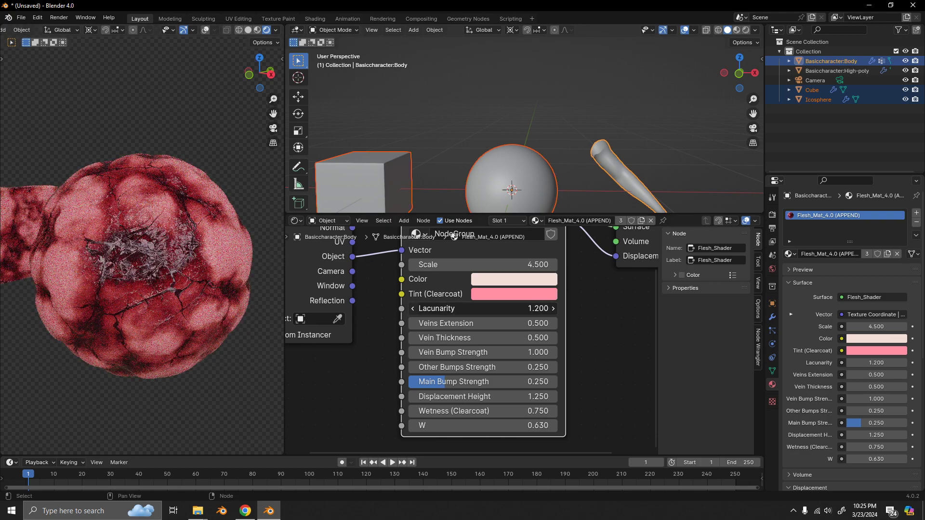
click(413, 311)
middle_drag(167, 290, 222, 269)
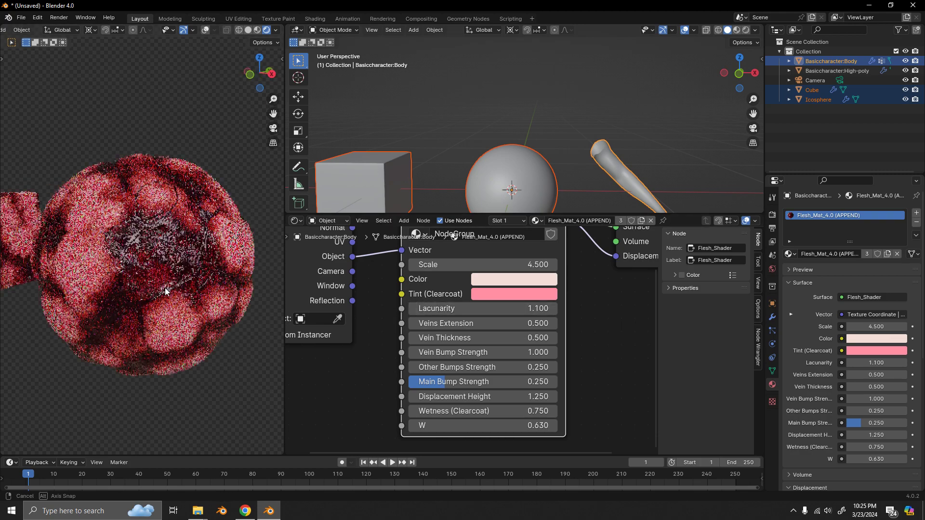
click(414, 310)
click(415, 310)
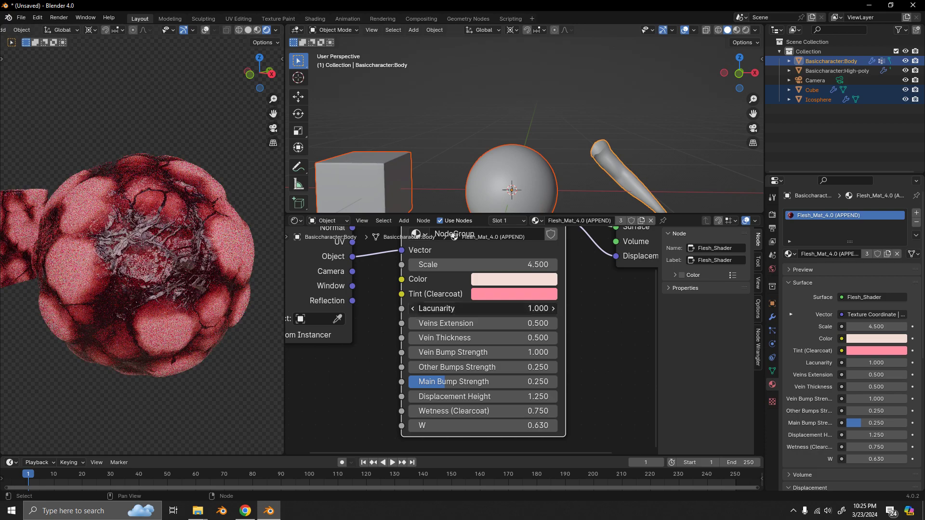
click(414, 310)
mouse_move(159, 279)
middle_down()
mouse_move(122, 267)
mouse_move(145, 276)
middle_up()
Set the Flesh_Shader Lacunarity to 1.5.
click(495, 304)
text(1.)
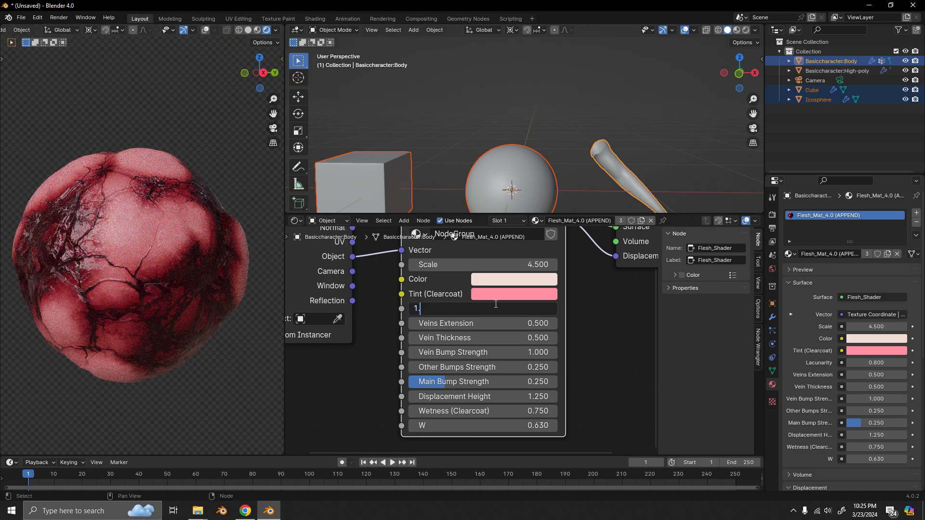
text(5)
key(Return)
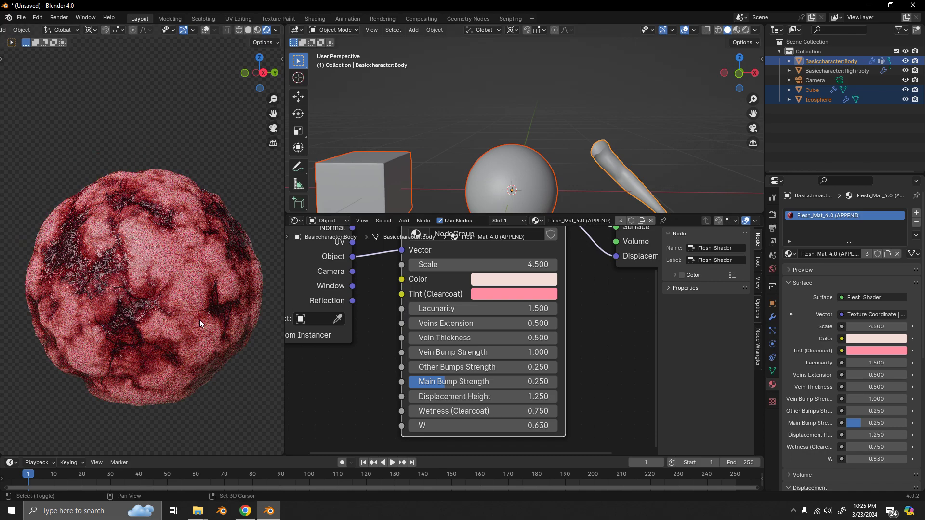
Get a close view of the sphere's veins and raise the Veins Extension in 0.1 increments to 1.0.
scroll(202, 302, up, 5)
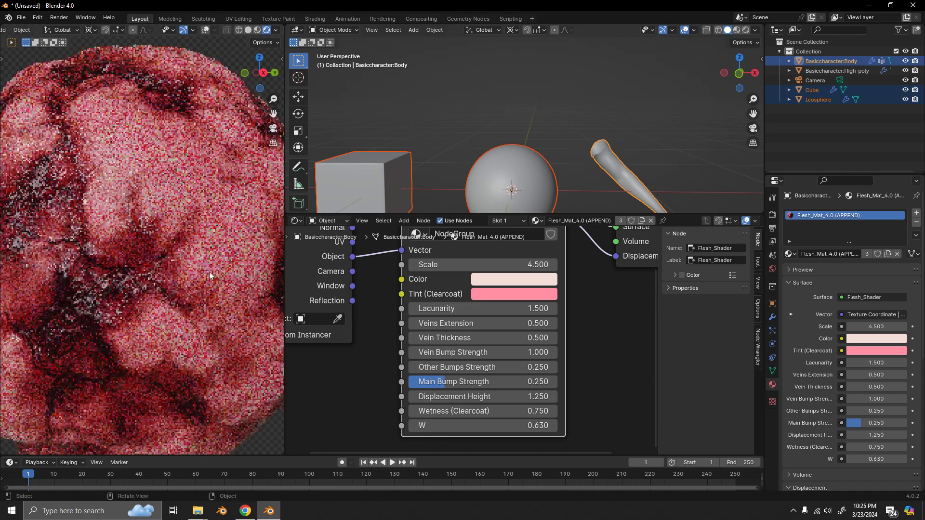
middle_drag(207, 300, 180, 265)
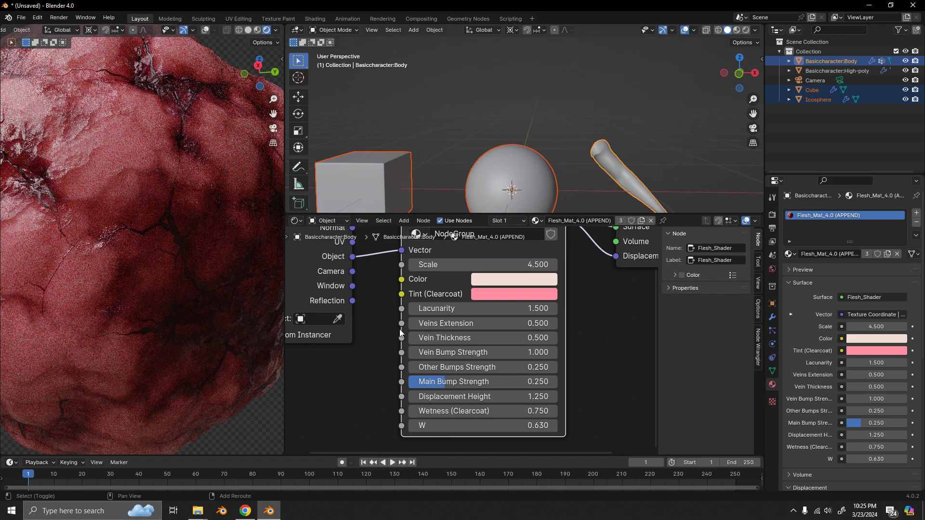
click(553, 324)
click(553, 325)
click(553, 325)
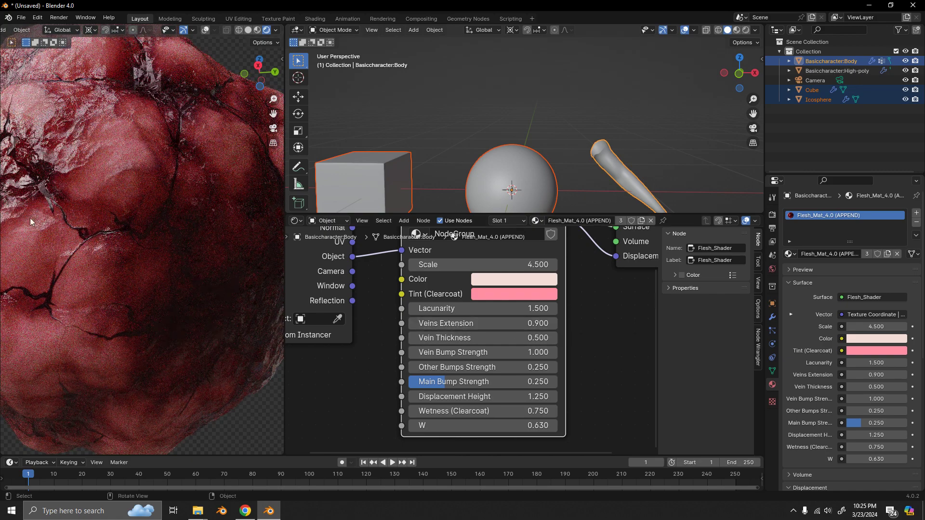
click(553, 326)
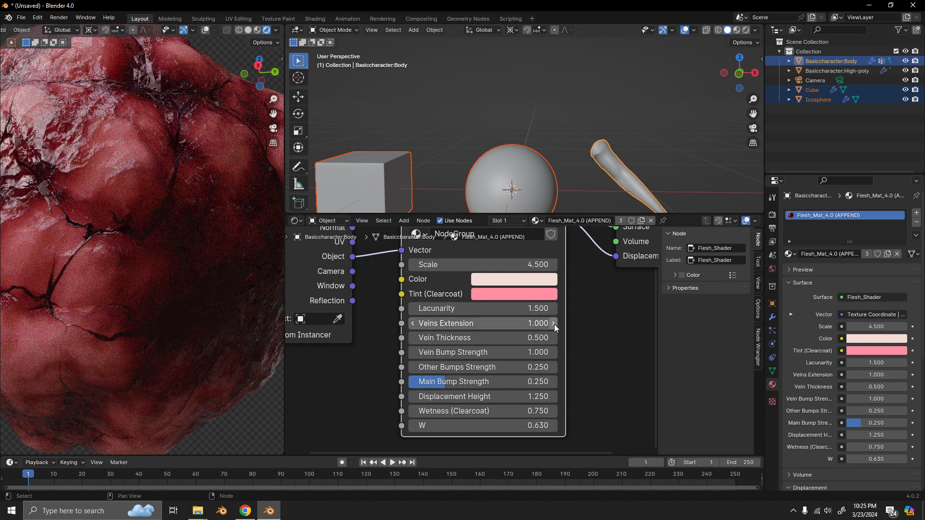
Reduce the Veins Extension in 0.1 increments to 0 and compare the rendered sphere.
click(412, 324)
click(412, 323)
click(412, 324)
click(412, 323)
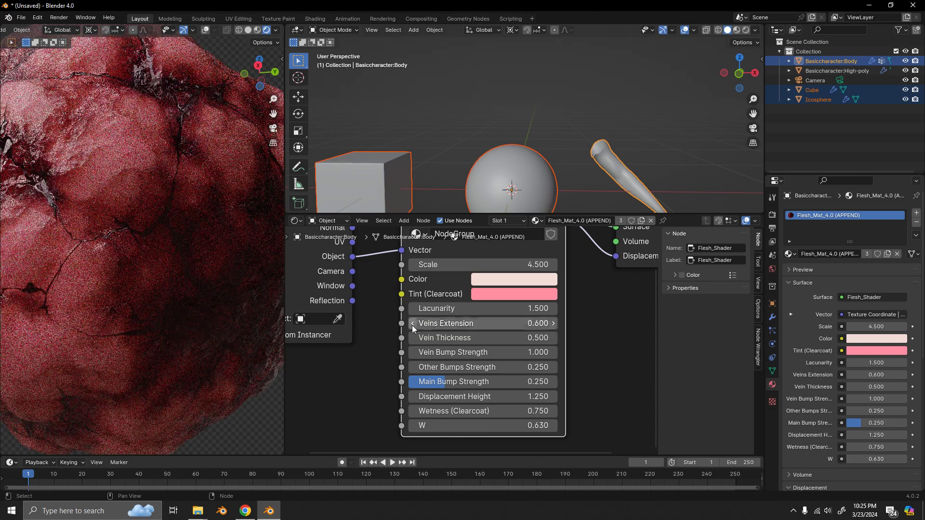
click(412, 324)
click(411, 323)
click(412, 323)
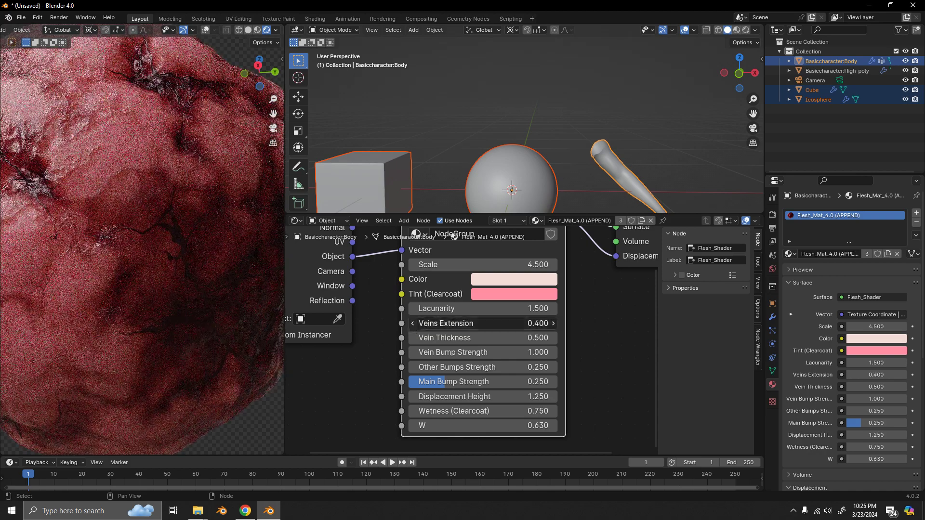
click(411, 323)
click(412, 323)
click(412, 323)
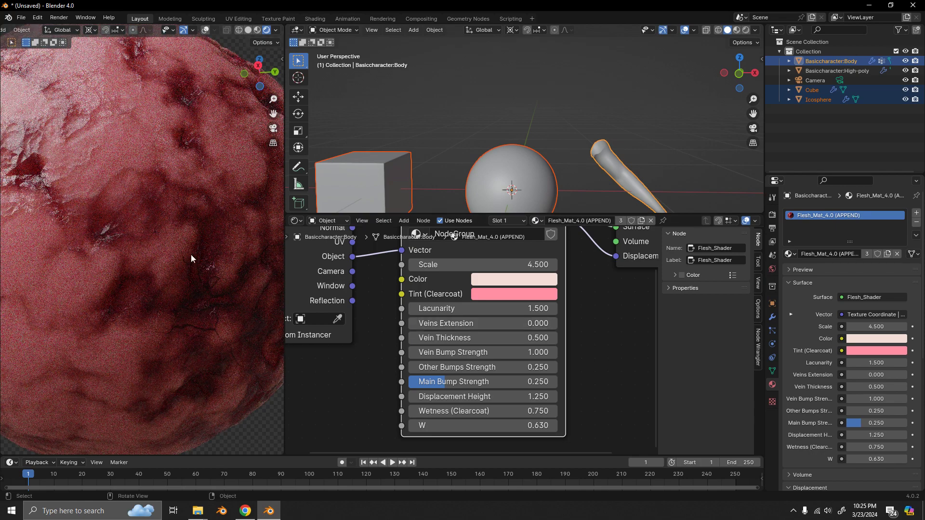
Raise the Veins Extension from zero in 0.1 increments to 0.6.
click(553, 324)
click(553, 323)
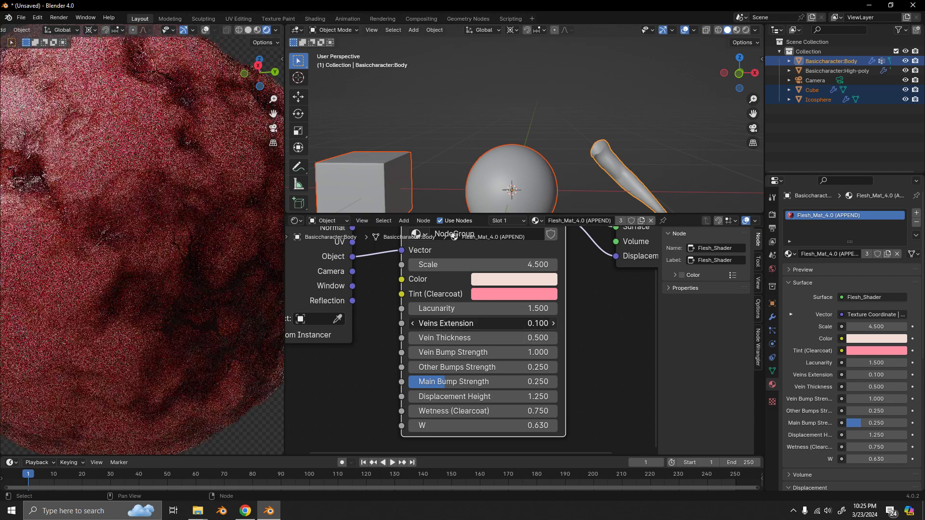
click(553, 323)
click(553, 323)
click(553, 323)
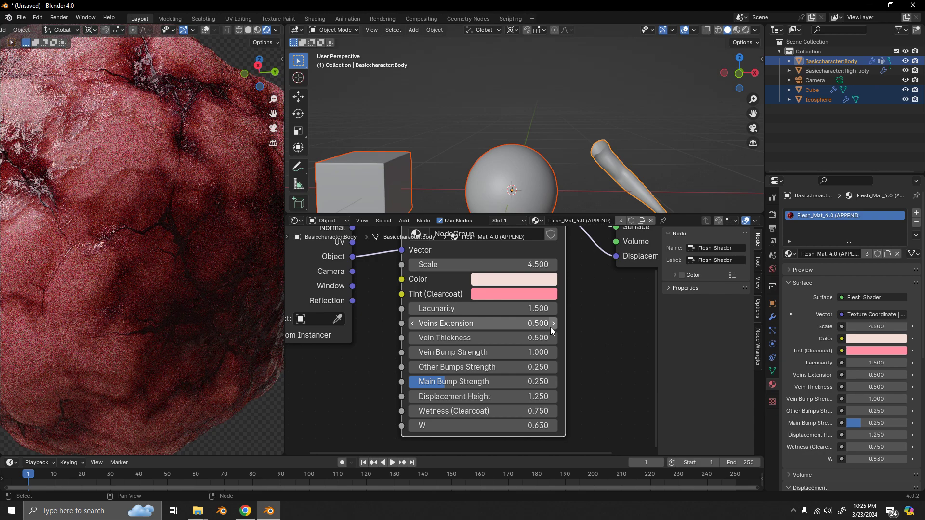
click(553, 323)
Try Vein Thickness values of 0.2 and 0.3, settle on 0.1, and inspect the sphere's surface up close.
middle_drag(151, 235, 171, 239)
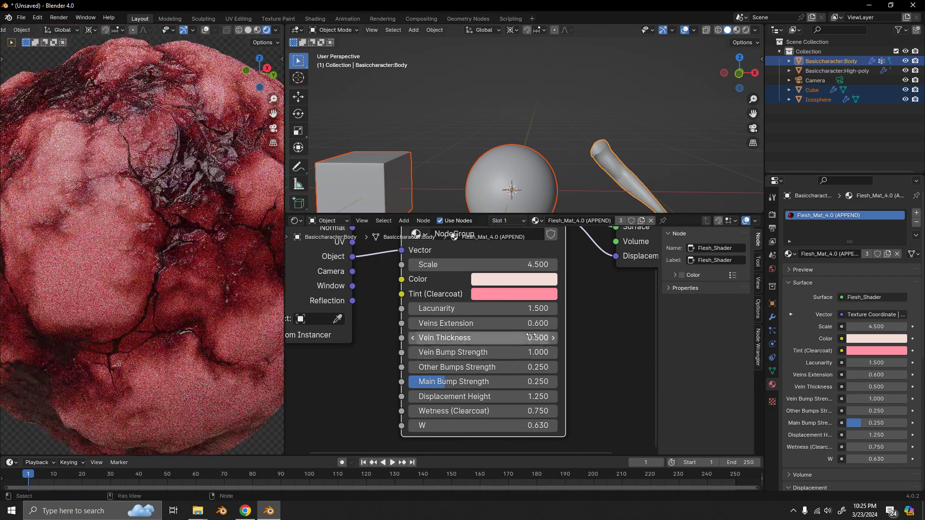
click(413, 337)
click(413, 337)
click(413, 338)
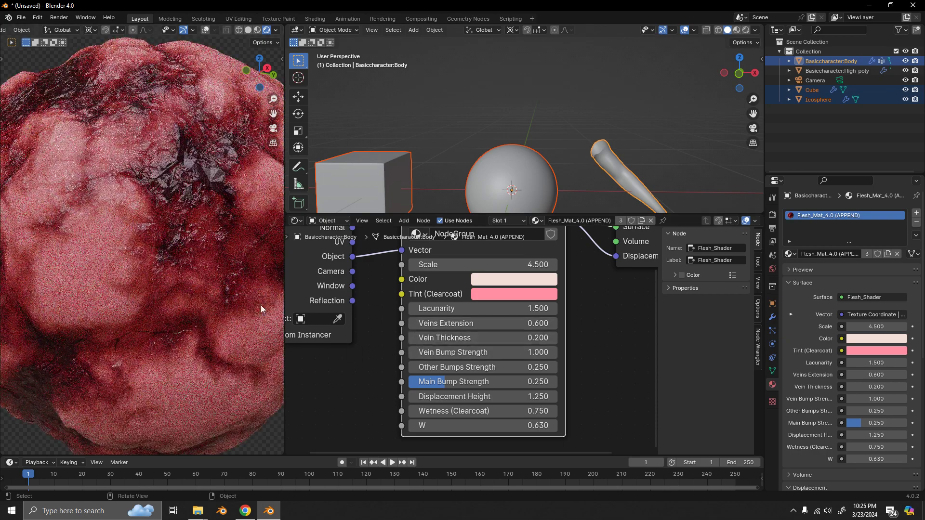
click(553, 337)
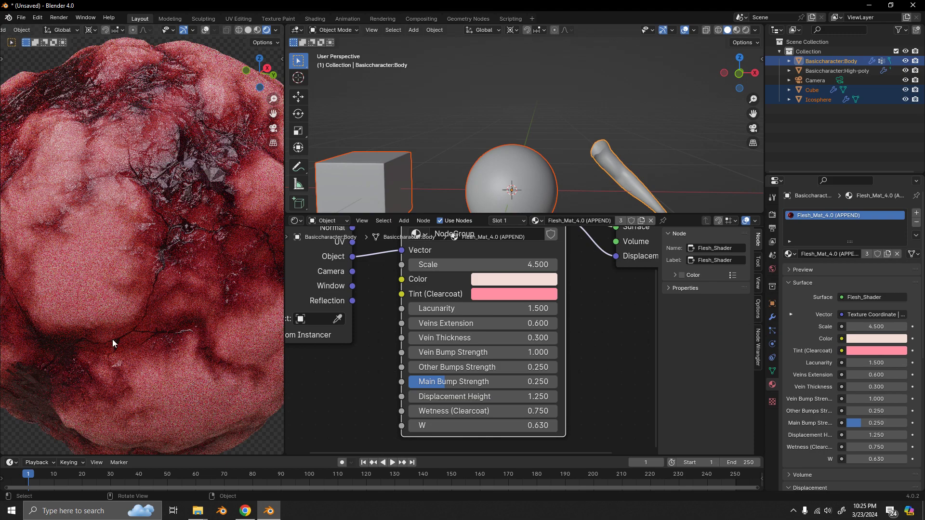
click(413, 338)
click(413, 338)
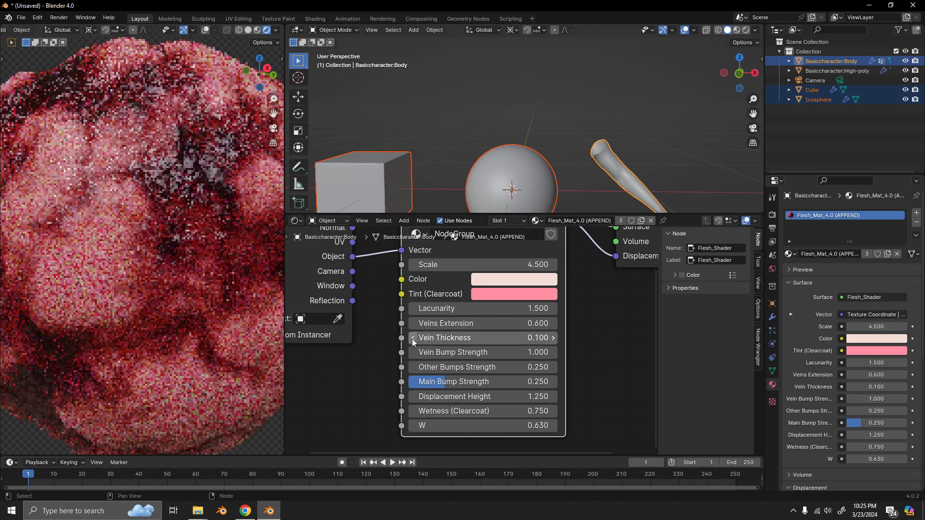
scroll(165, 313, up, 2)
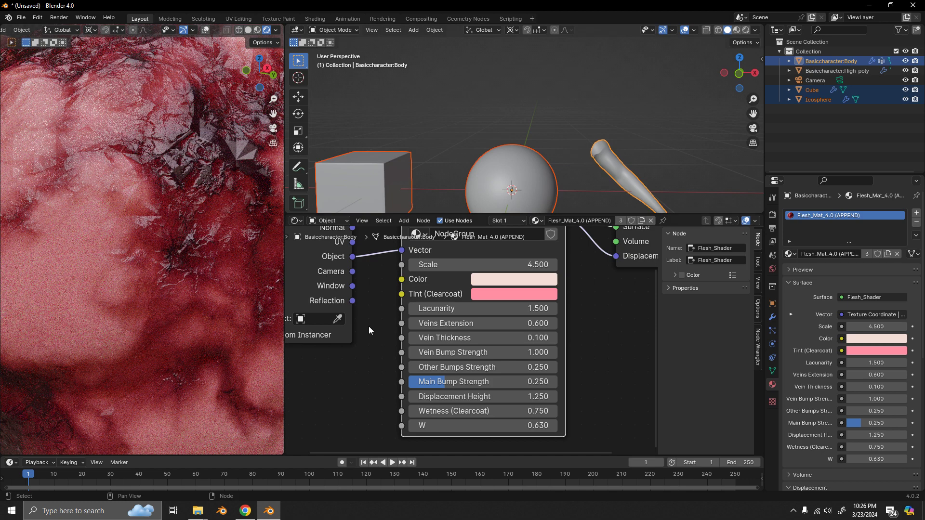
Raise the Vein Thickness in 0.1 increments to 0.9.
click(552, 338)
click(553, 337)
click(552, 338)
click(553, 338)
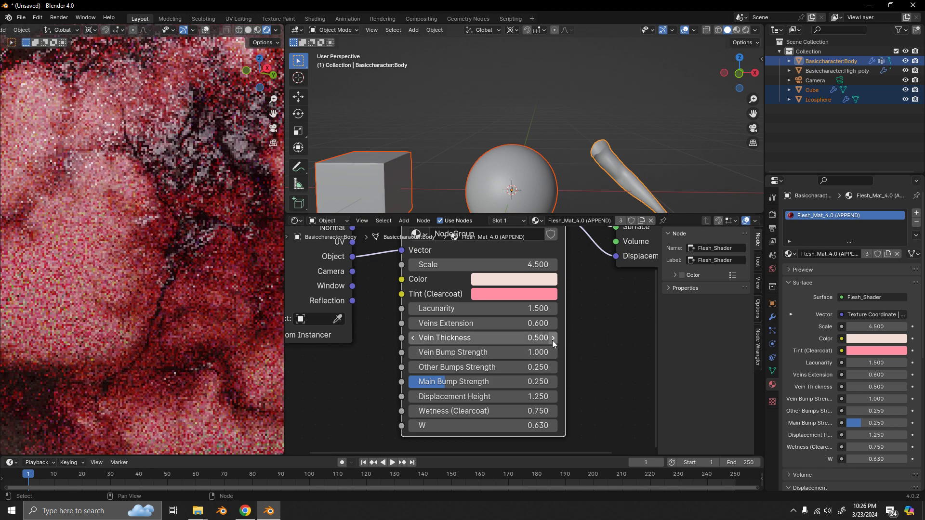
click(552, 338)
click(552, 338)
click(552, 338)
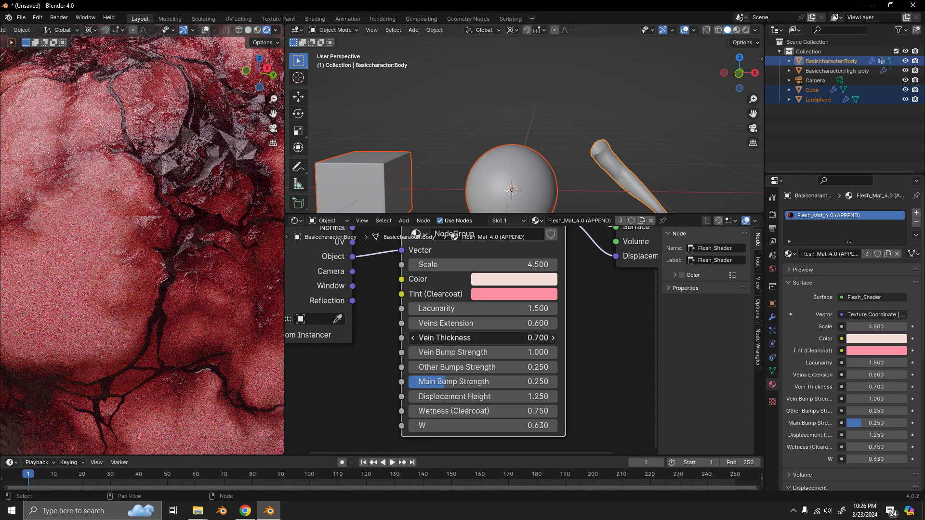
Apply smooth shading to the selected objects.
scroll(217, 326, down, 3)
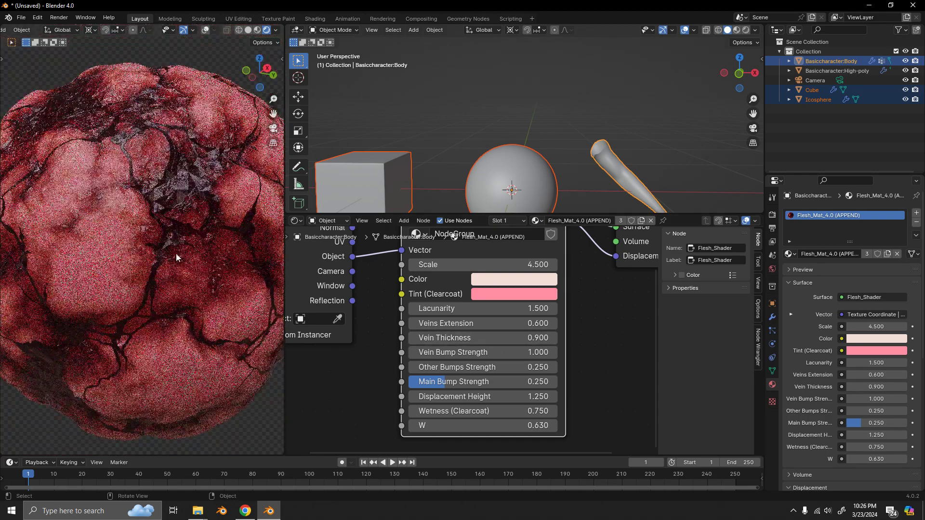
right_click(177, 253)
click(179, 252)
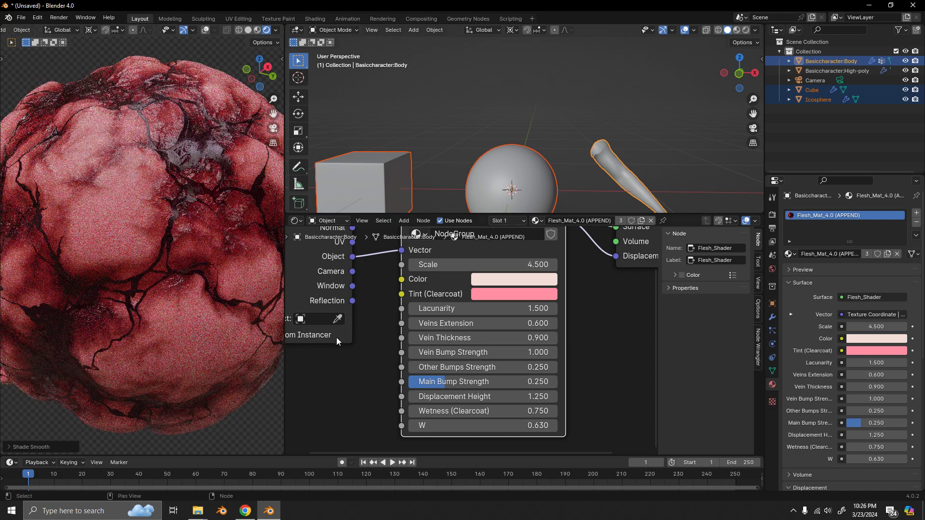
Reduce the Vein Thickness to 0.5 and the Veins Extension to 0.5.
click(413, 339)
click(413, 339)
click(412, 339)
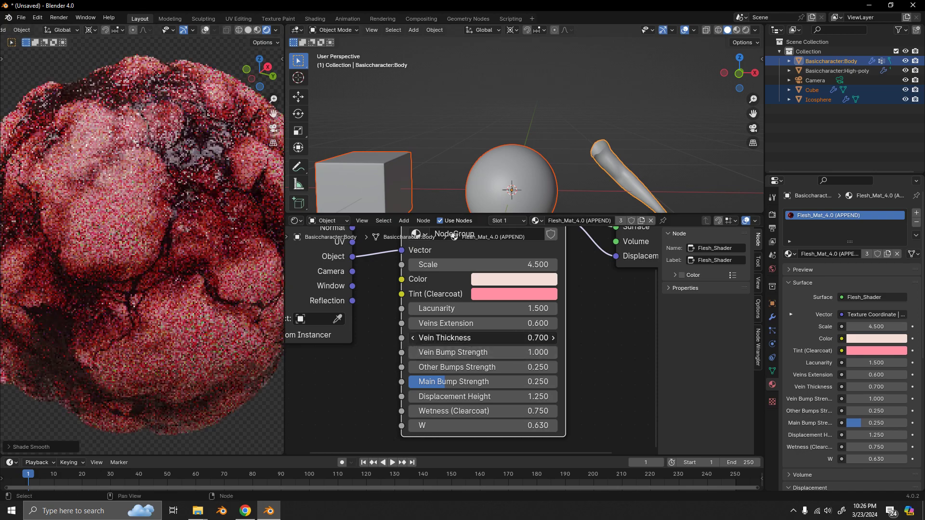
click(412, 339)
click(412, 324)
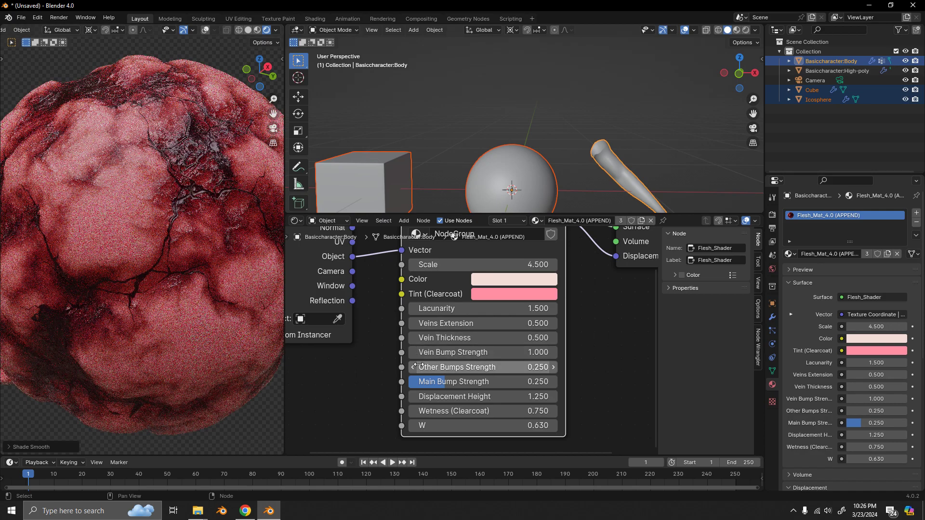
Set the Vein Bump Strength to 0 while viewing the sphere's dense vein cluster up close.
middle_drag(179, 234, 164, 247)
scroll(167, 244, up, 6)
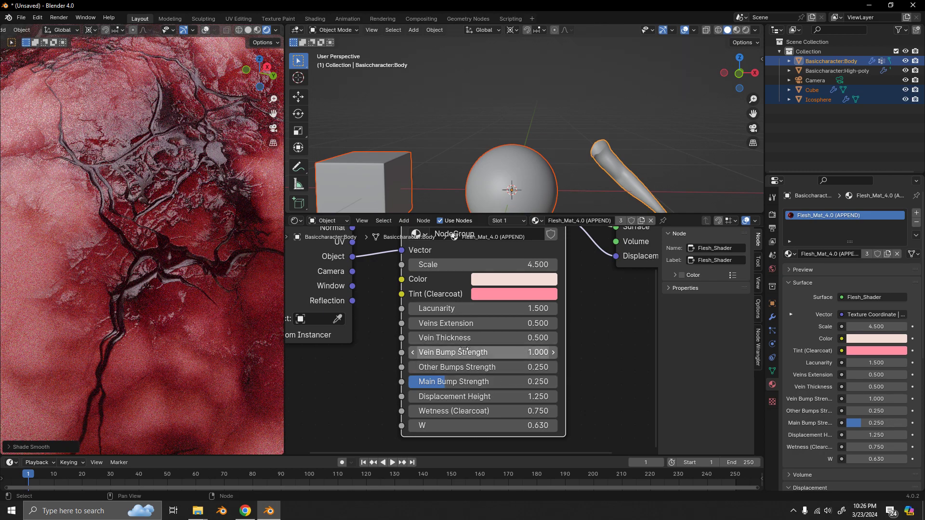
text(0)
key(Return)
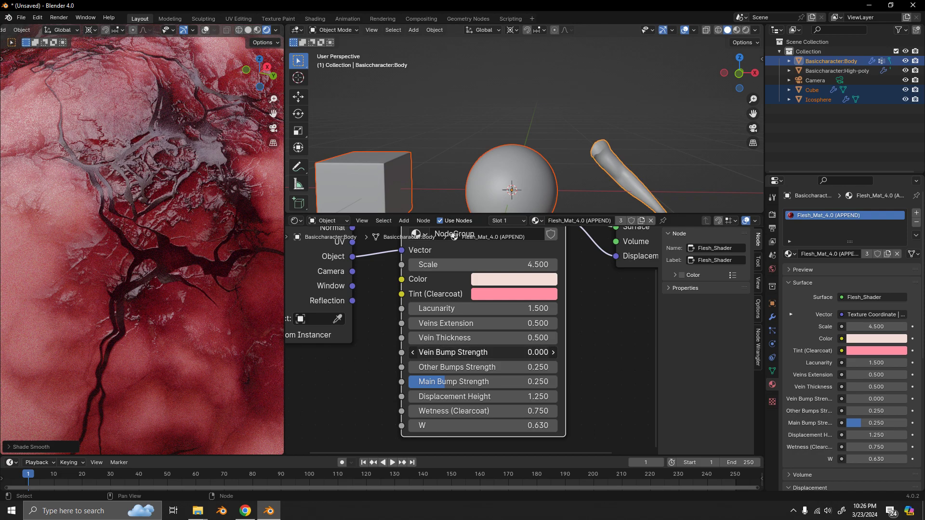
Try a Vein Bump Strength of 10.9 and inspect the veins from other angles.
drag(483, 353, 522, 352)
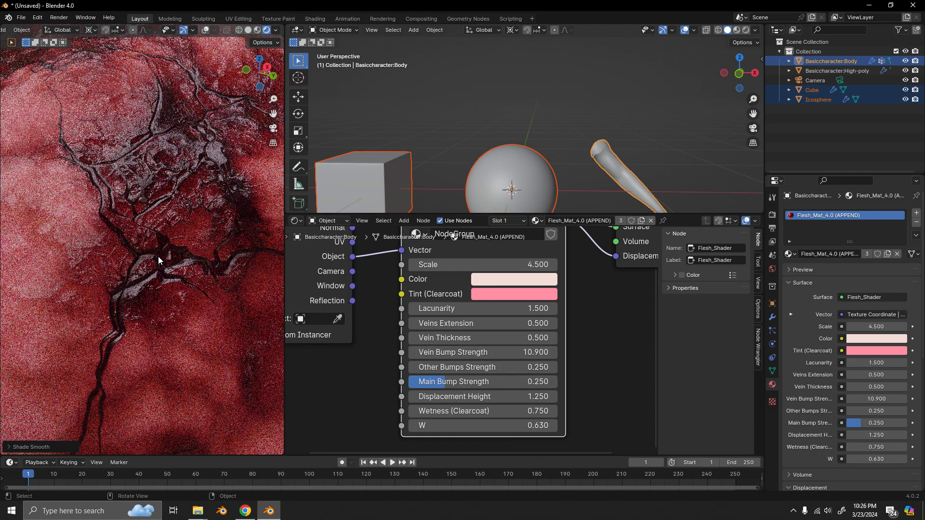
middle_drag(178, 228, 177, 262)
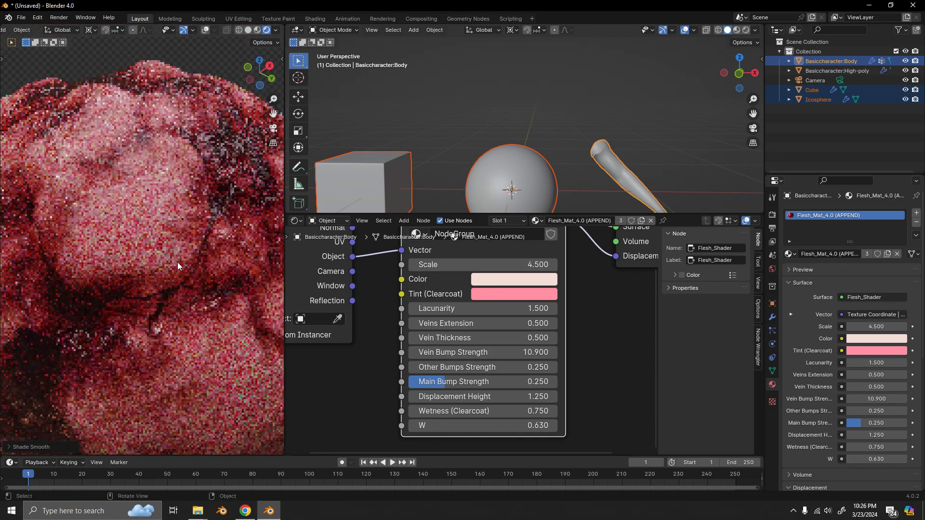
middle_drag(157, 315, 152, 313)
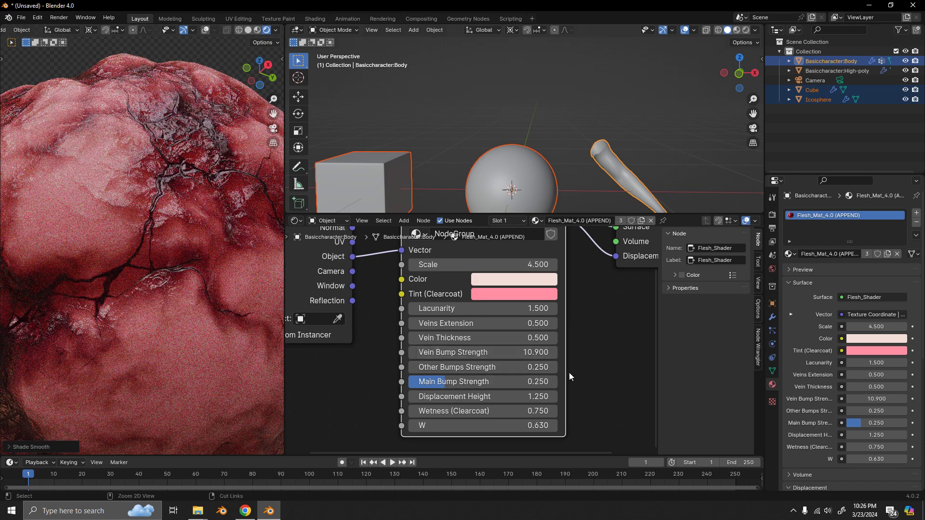
Undo the last Vein Bump Strength change and set the value to 1.
key(ctrl+z)
click(507, 351)
text(1)
key(Return)
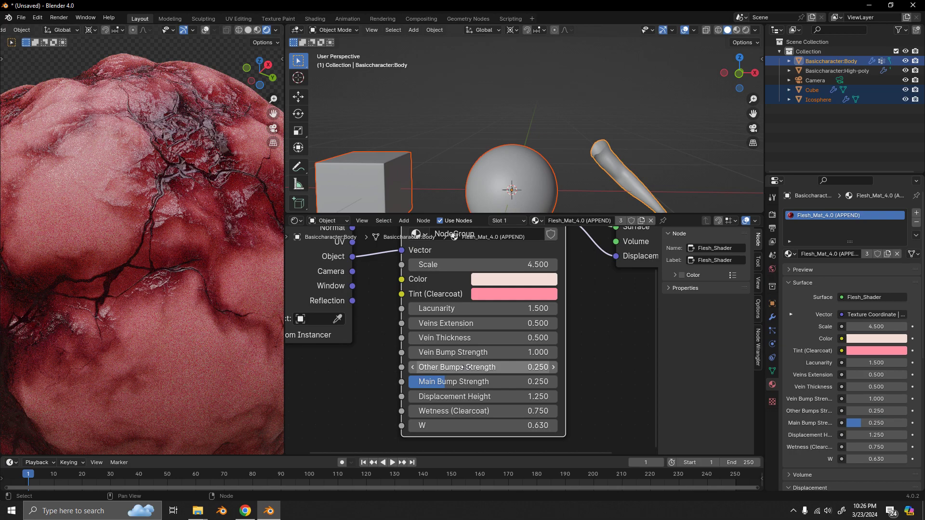
Increase the Other Bumps Strength to 19.15 and examine the fine surface bumps beside a vein up close.
middle_drag(147, 290, 186, 294)
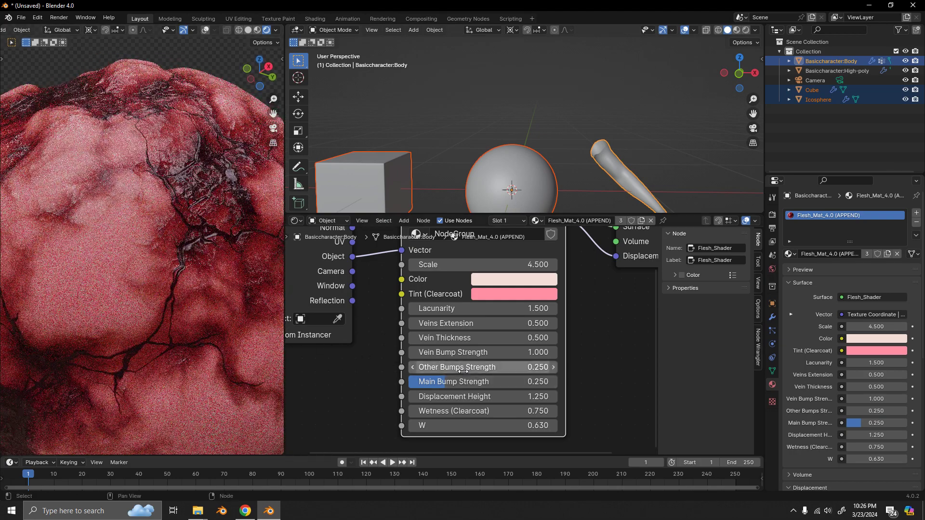
mouse_move(103, 272)
middle_down()
mouse_move(92, 260)
mouse_move(103, 257)
middle_up()
scroll(145, 259, up, 5)
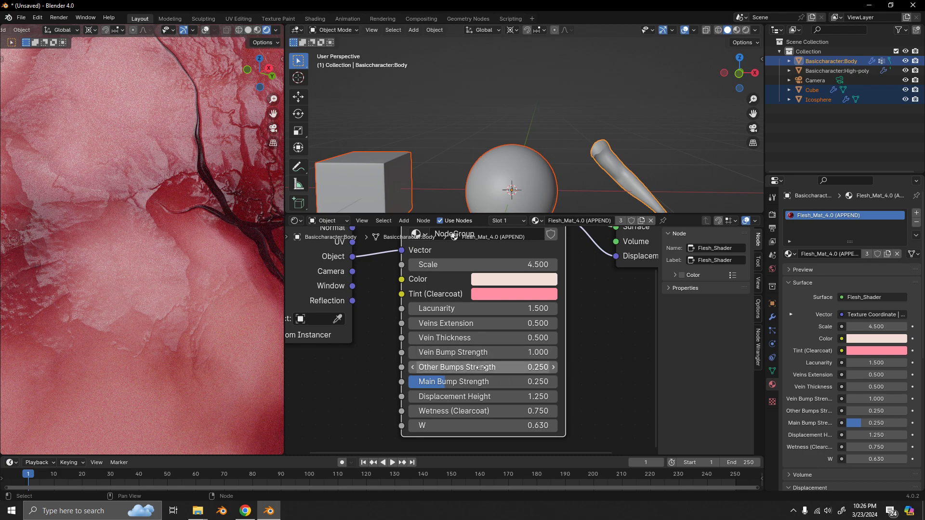
drag(480, 367, 578, 367)
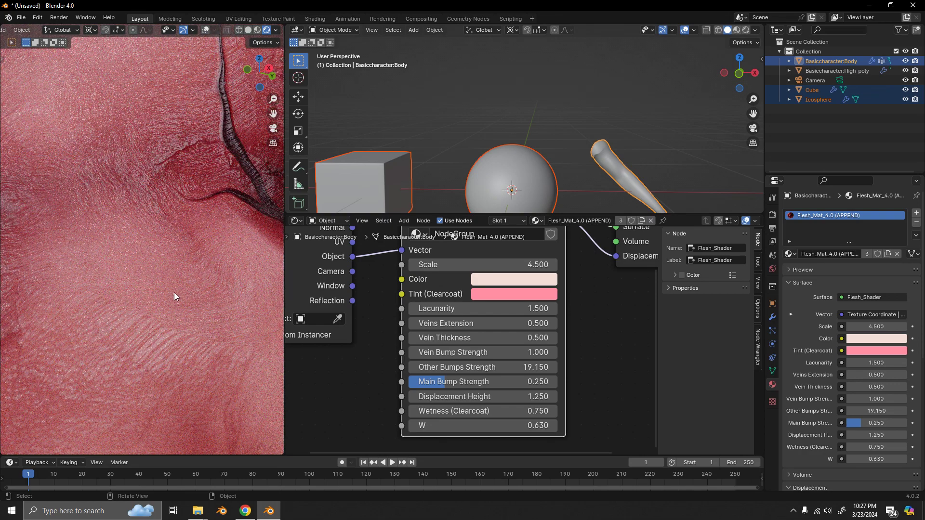
middle_drag(175, 293, 137, 295)
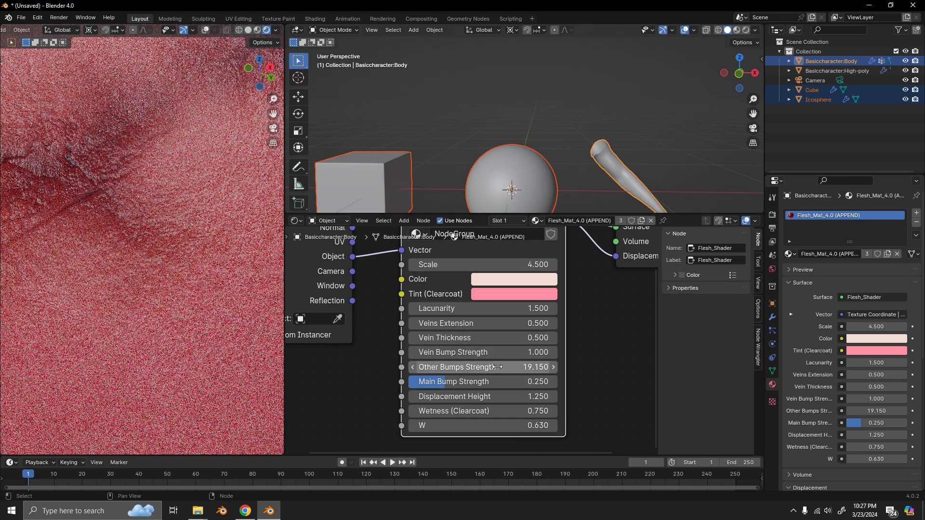
Try an Other Bumps Strength of 0 on the close-up flesh surface.
click(499, 367)
text(0)
key(Return)
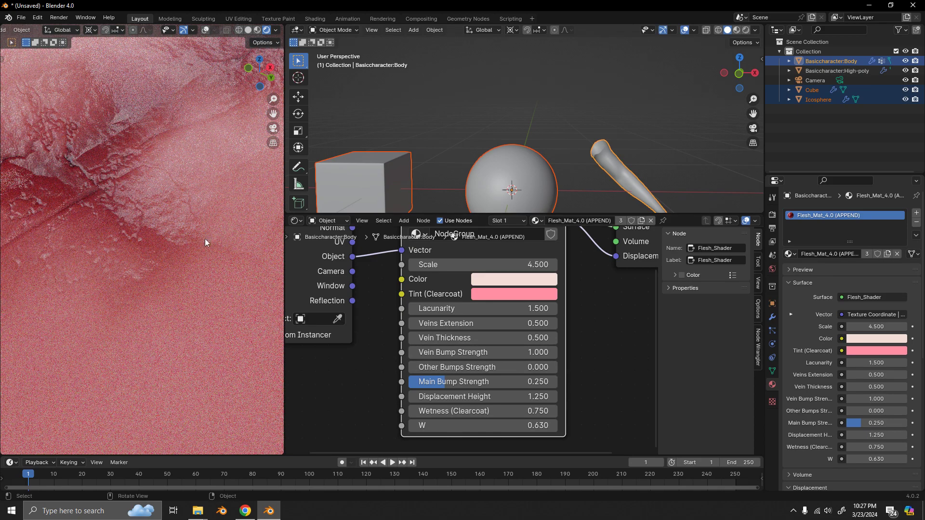
Set the Other Bumps Strength to 0.5 and inspect the sphere's surface from a wider view.
click(486, 367)
text(.5)
key(Return)
scroll(159, 285, down, 6)
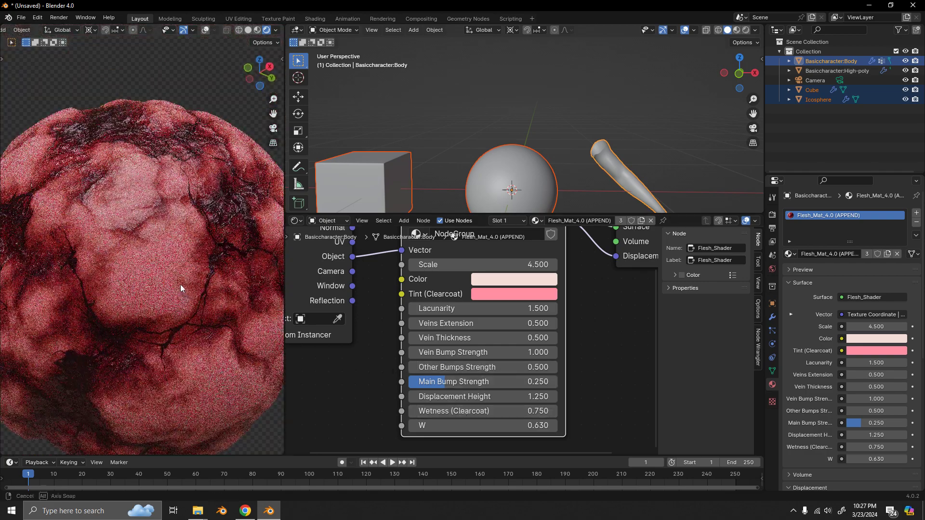
middle_drag(180, 285, 181, 257)
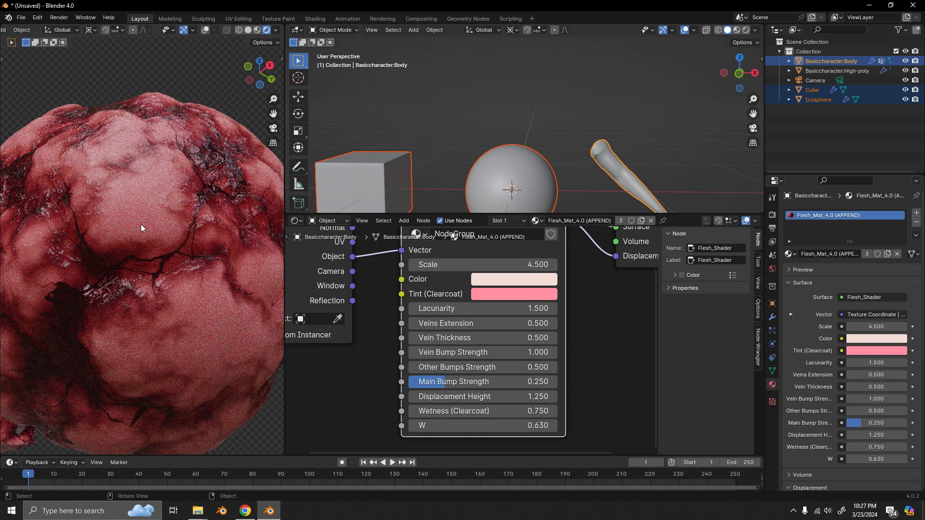
scroll(145, 221, up, 2)
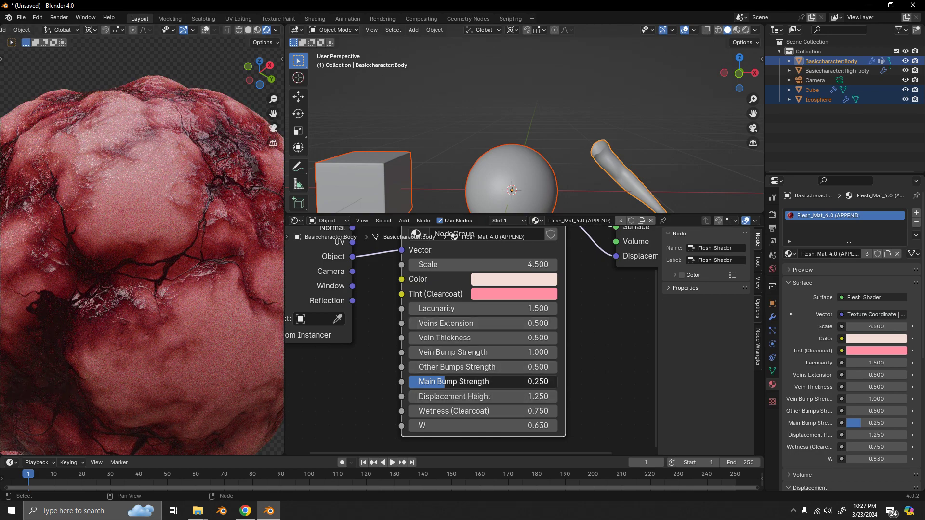
Try Main Bump Strength values of 0 and 0.547 on the sphere, and reset the value to its default.
drag(444, 381, 407, 383)
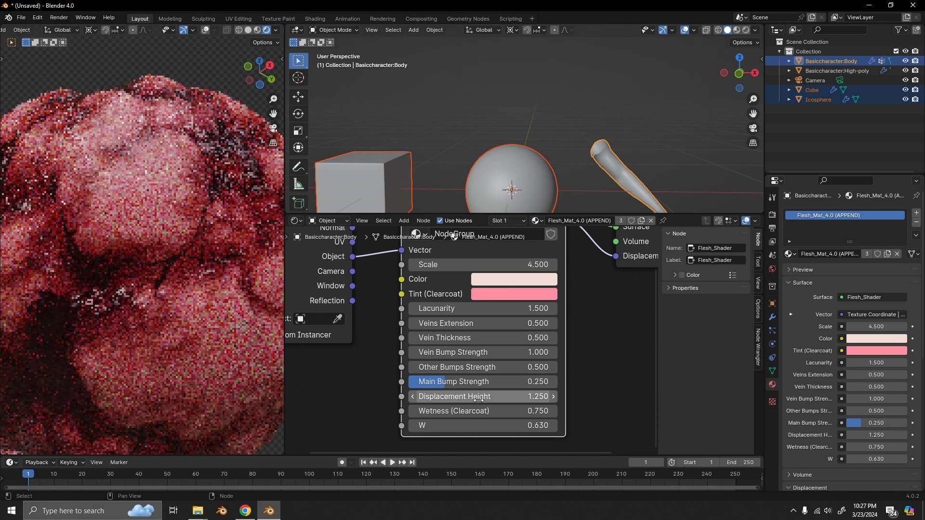
drag(444, 381, 409, 382)
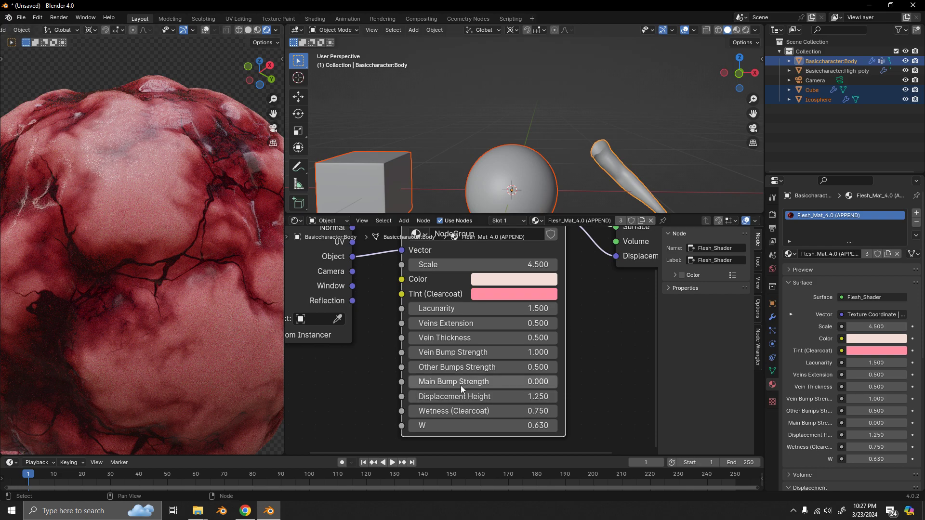
drag(457, 382, 489, 382)
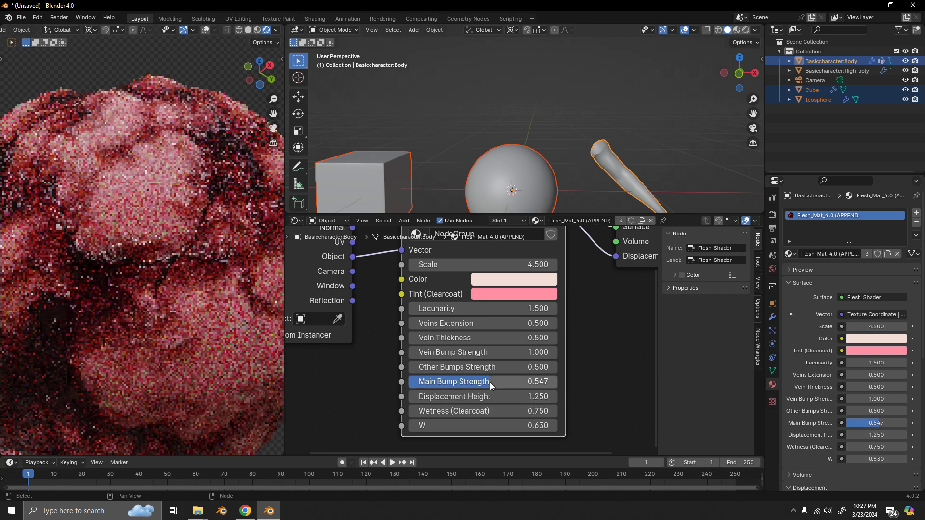
key(BackSpace)
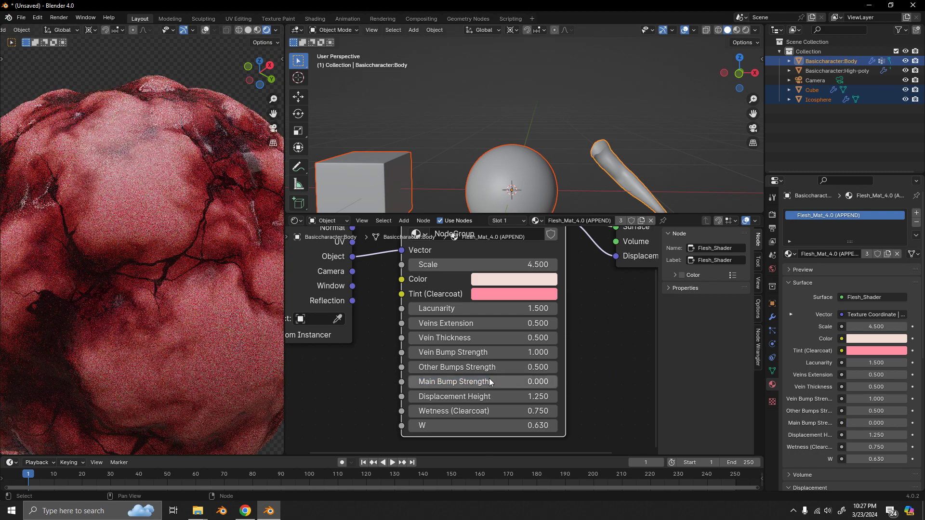
Set the Main Bump Strength to 0.4 and inspect the whole sphere.
middle_drag(488, 379, 528, 384)
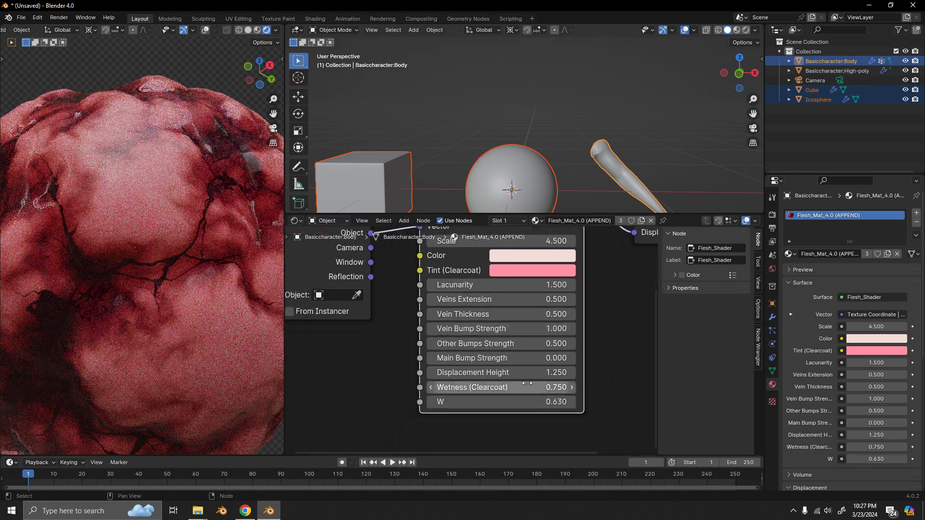
click(493, 359)
text(.4)
key(Return)
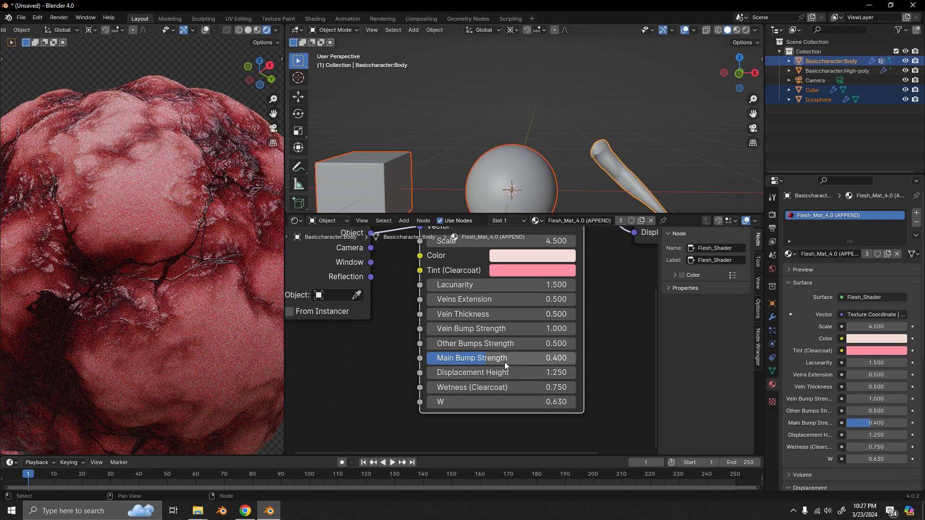
scroll(174, 315, down, 3)
middle_drag(187, 303, 195, 310)
scroll(195, 310, up, 1)
scroll(172, 235, down, 1)
middle_drag(188, 253, 190, 256)
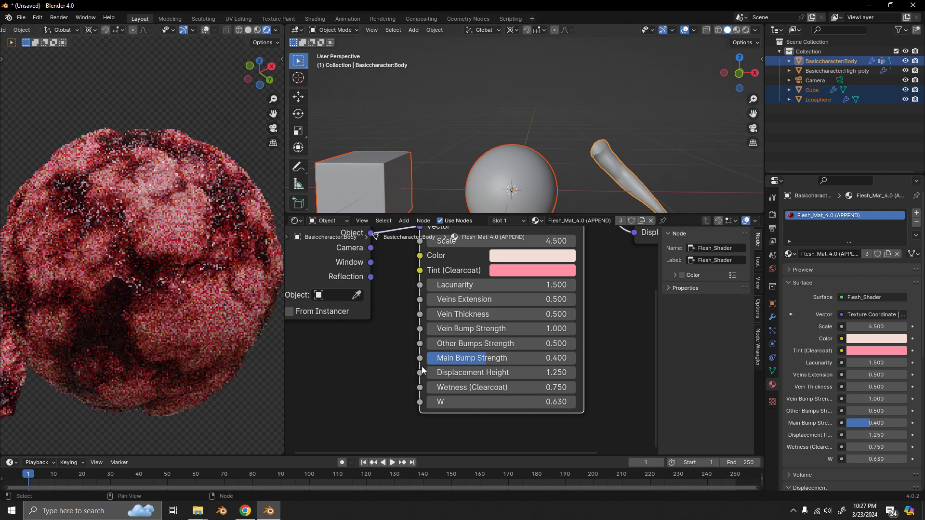
Try Displacement Height values of 4.65 and -0.25 on the sphere, and undo both changes.
drag(482, 374, 644, 373)
right_click(501, 377)
drag(502, 374, 603, 375)
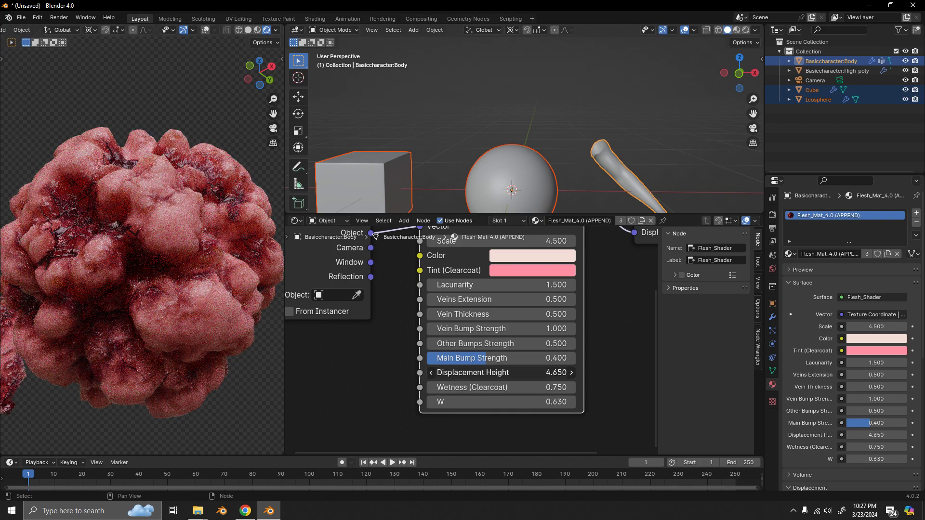
drag(523, 372, 464, 373)
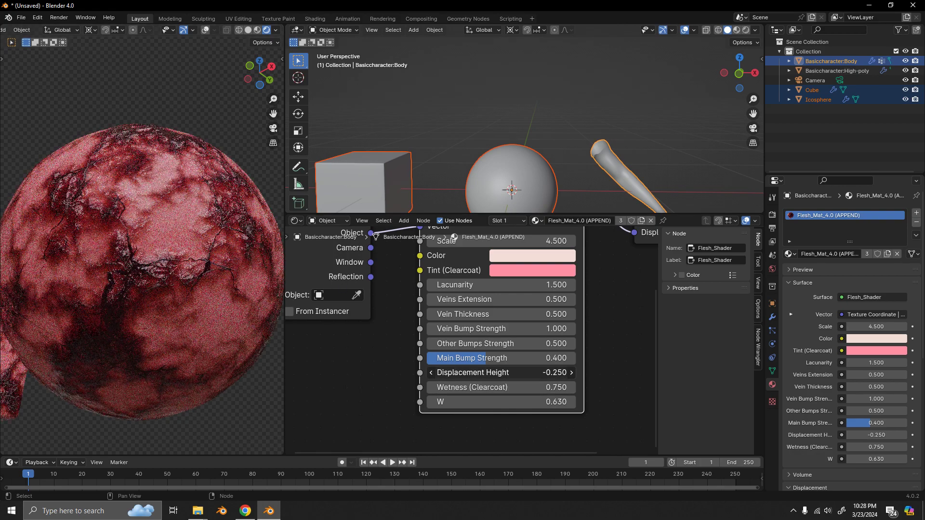
middle_drag(189, 307, 224, 319)
scroll(182, 314, up, 3)
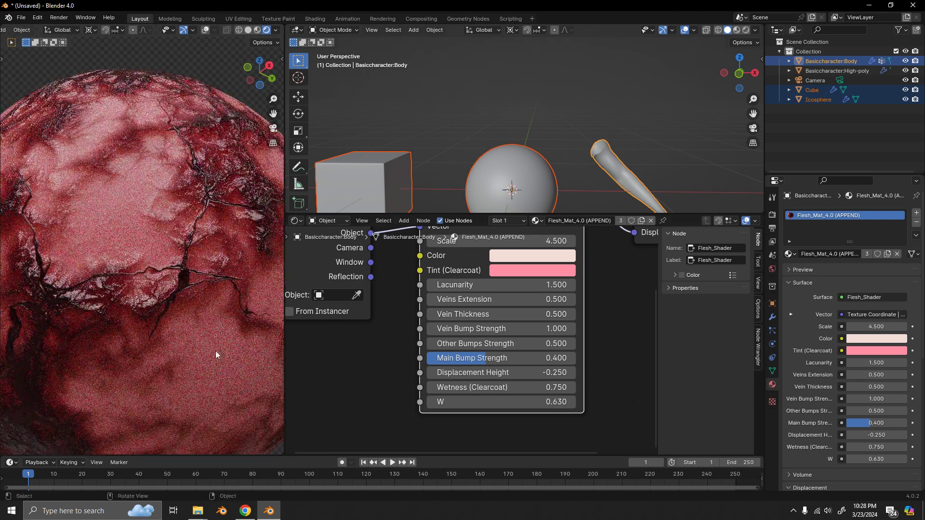
key(ctrl+z)
key(ctrl+z)
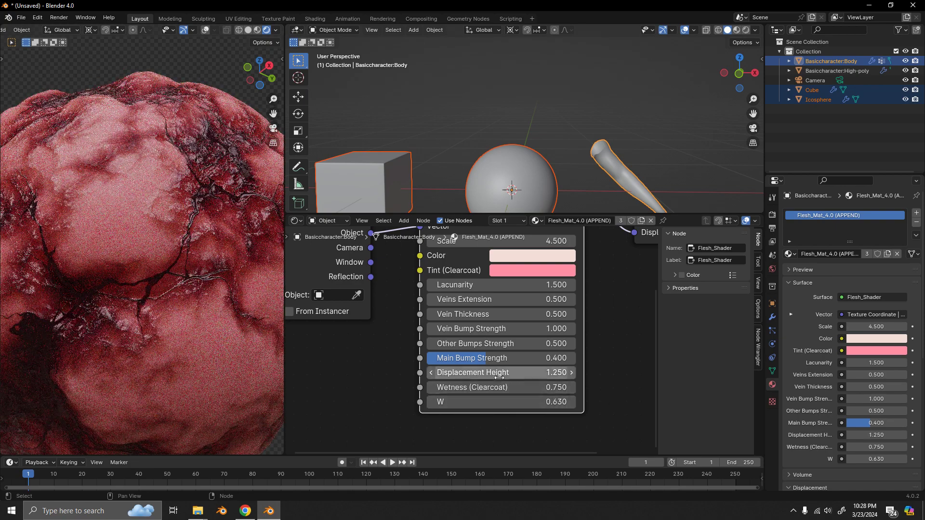
Try Wetness (Clearcoat) values of 0.95 and 0 while viewing the dark veined area up close.
middle_drag(211, 296, 204, 329)
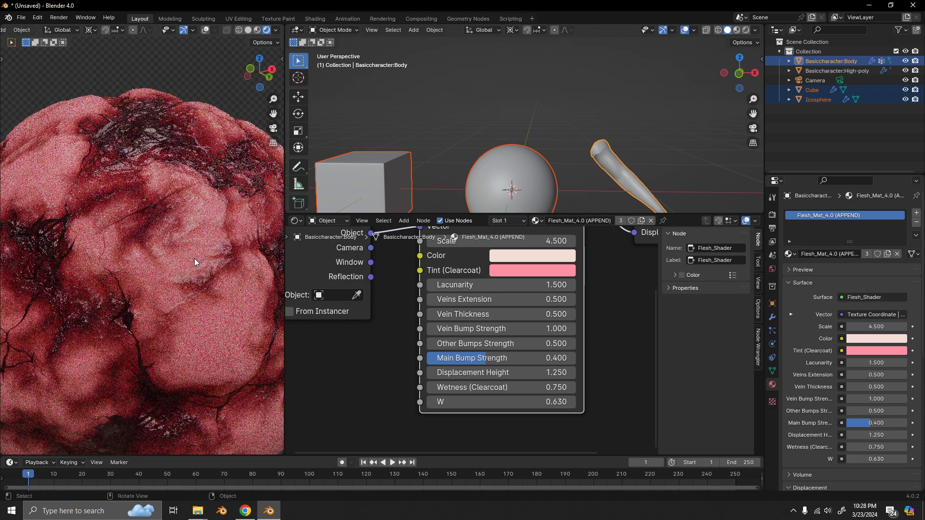
scroll(194, 265, down, 2)
scroll(195, 259, up, 5)
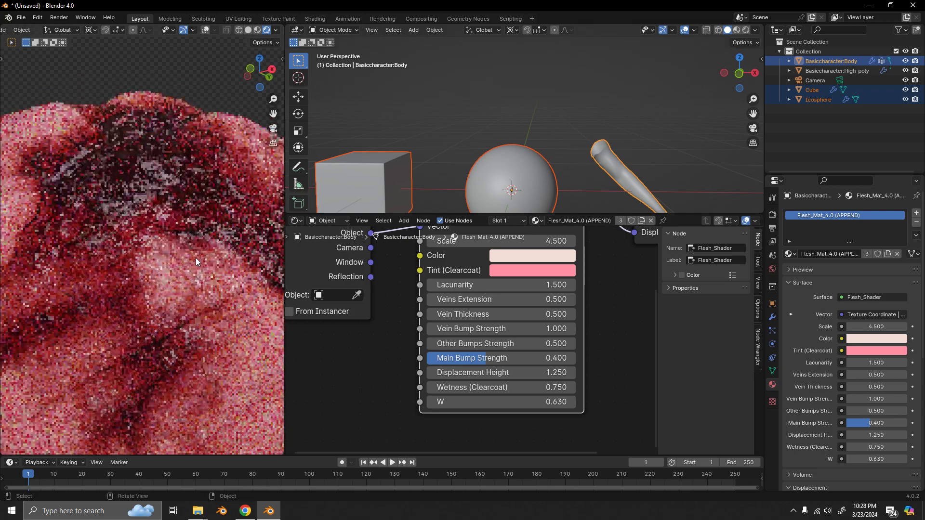
scroll(196, 255, up, 2)
shift+middle_drag(200, 248, 128, 264)
scroll(164, 266, down, 2)
scroll(192, 272, up, 3)
scroll(144, 255, down, 1)
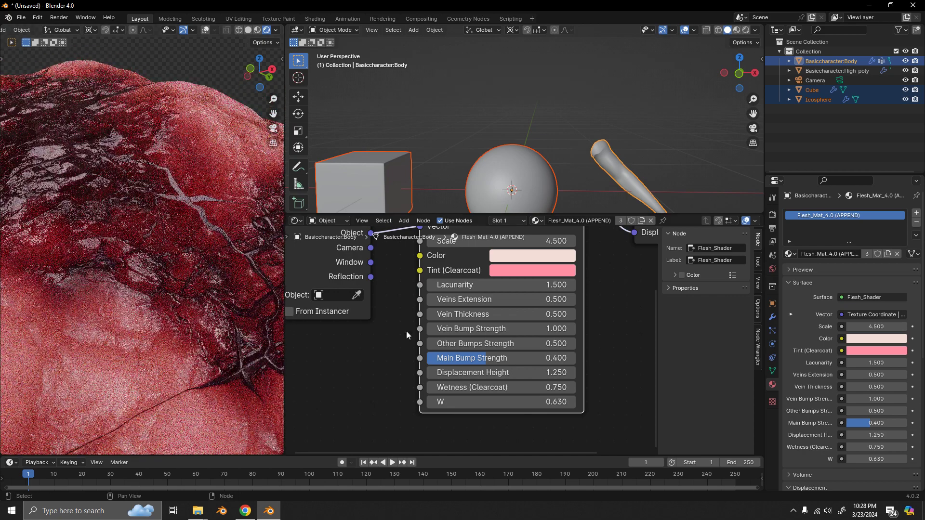
click(571, 387)
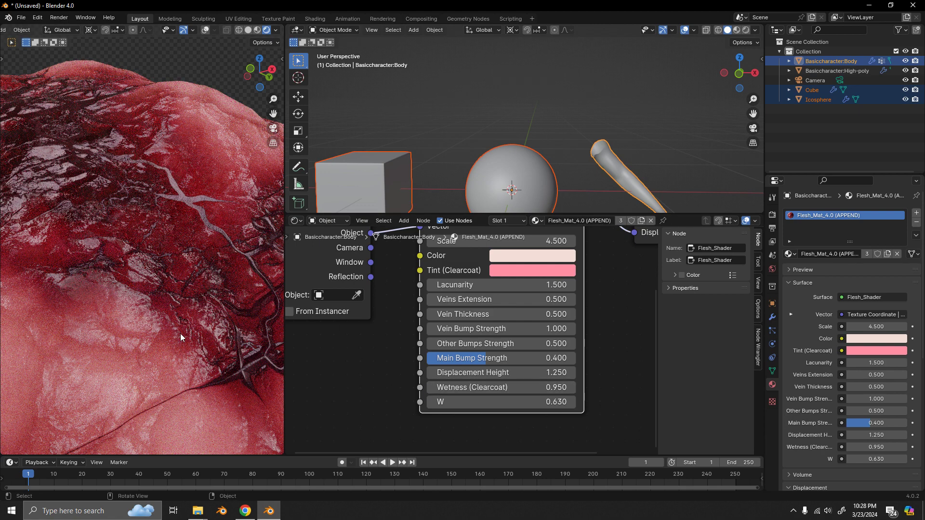
click(435, 387)
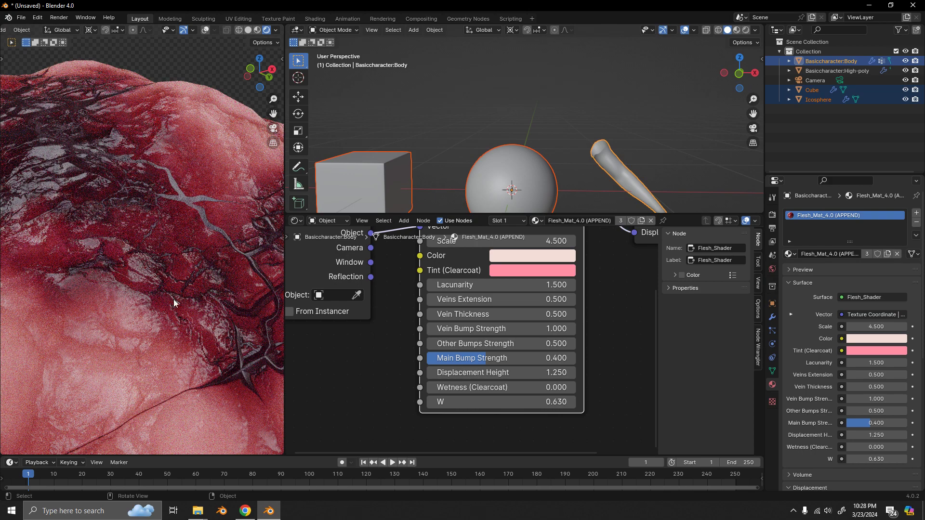
Check the whole sphere without clearcoat and set the Wetness (Clearcoat) to 0.75.
scroll(170, 341, down, 6)
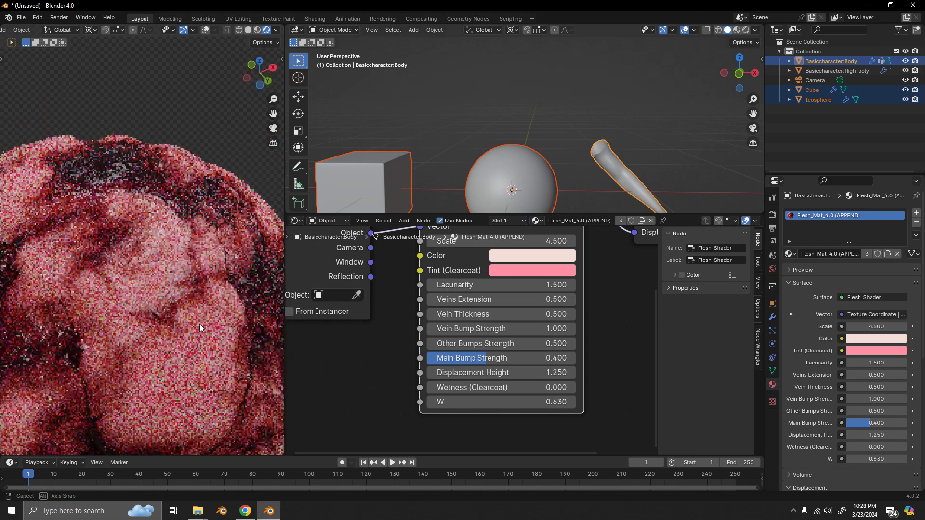
shift+middle_drag(221, 321, 245, 283)
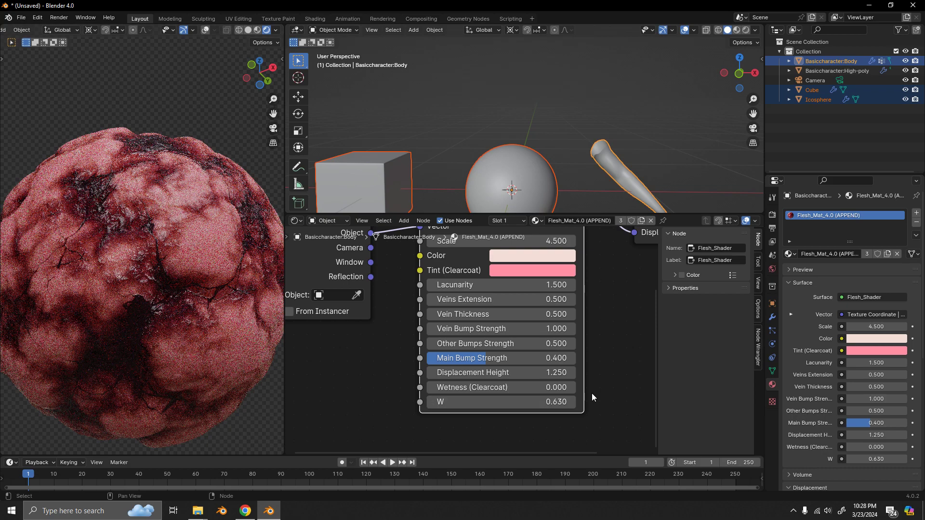
middle_drag(603, 378, 582, 370)
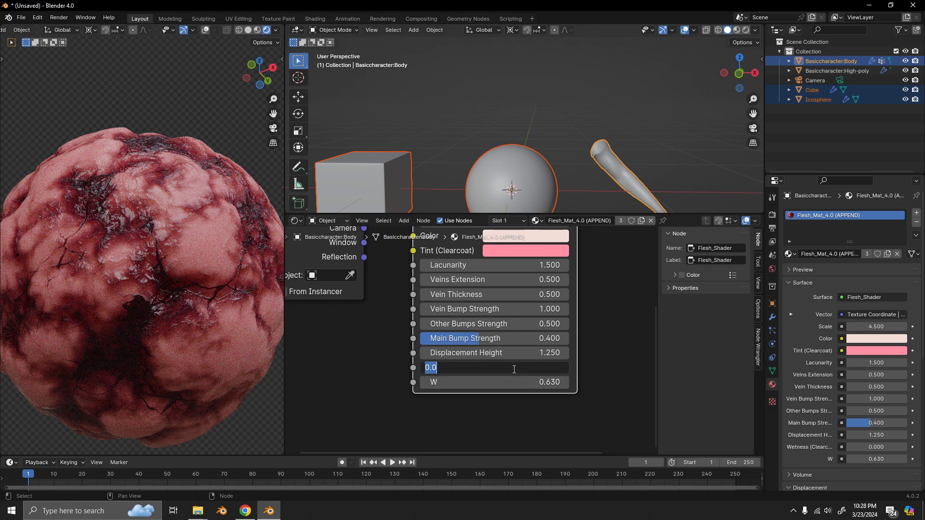
key(Return)
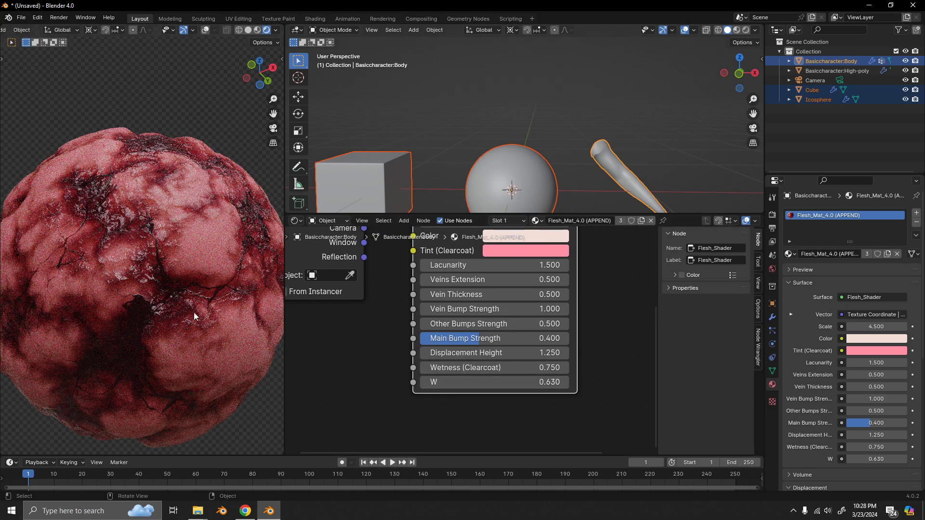
Bring the sphere and the arm into view and set the Displacement Height to 0.25.
shift+middle_drag(179, 293, 170, 331)
scroll(195, 303, down, 4)
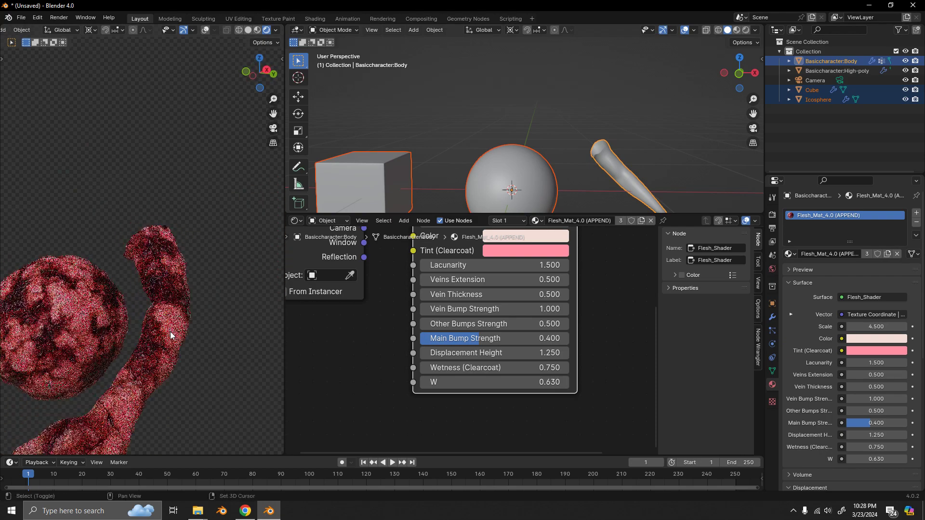
shift+middle_drag(198, 376, 218, 281)
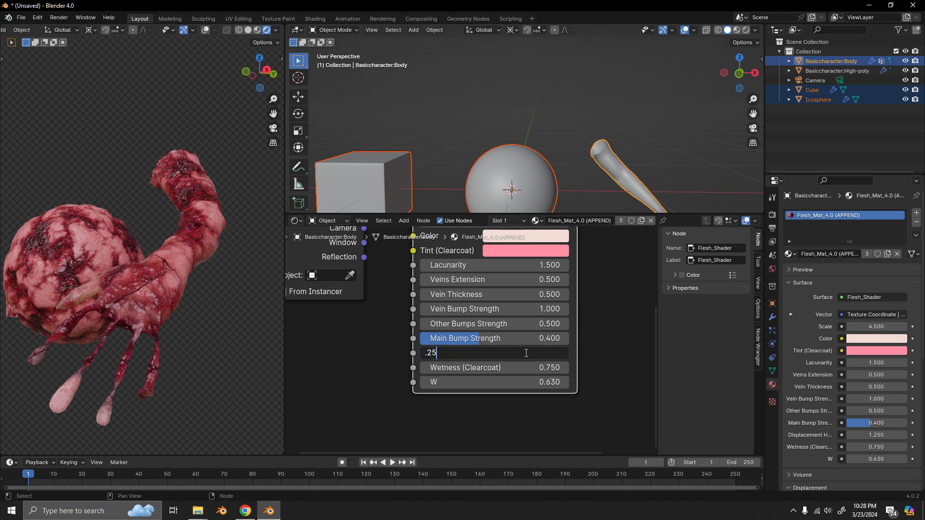
key(Return)
middle_drag(155, 290, 159, 296)
Try a Lacunarity of 1.9 on the sphere and arm, and set it back to 1.5.
drag(493, 266, 513, 265)
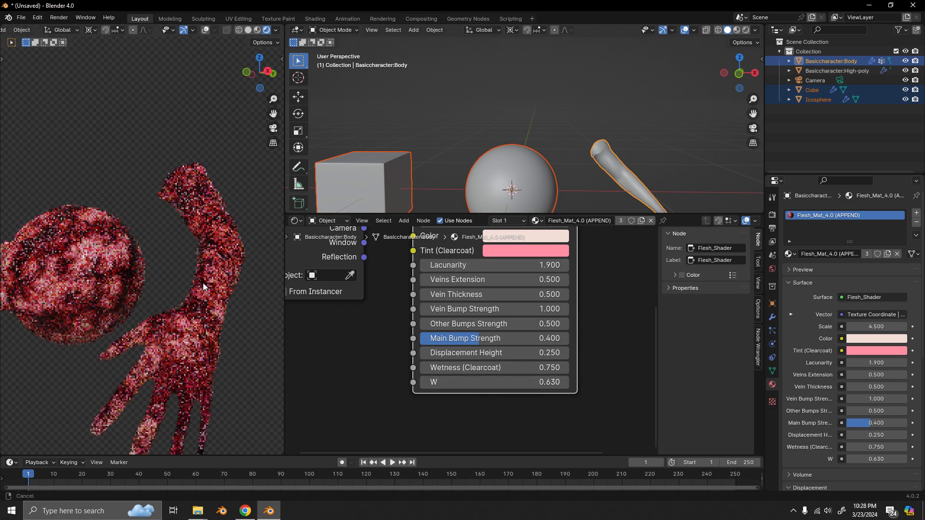
click(519, 252)
click(518, 266)
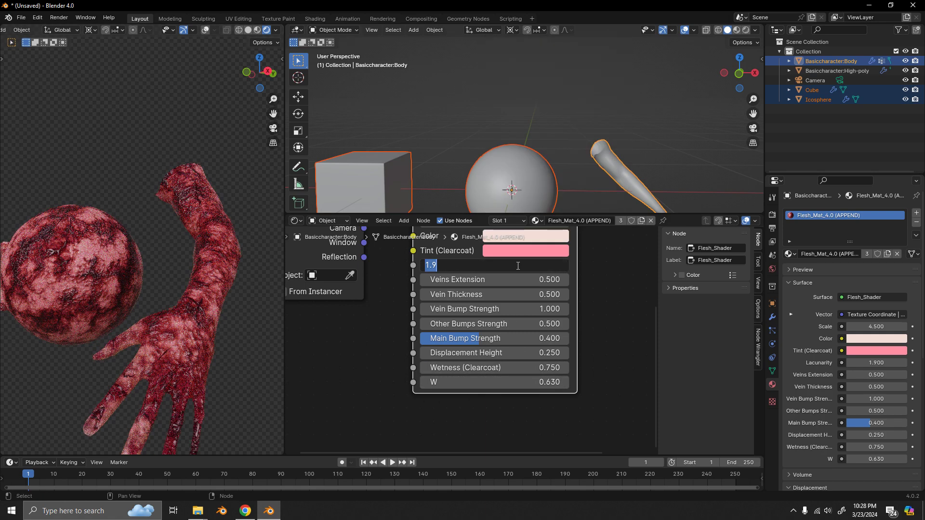
text(1.5)
key(Return)
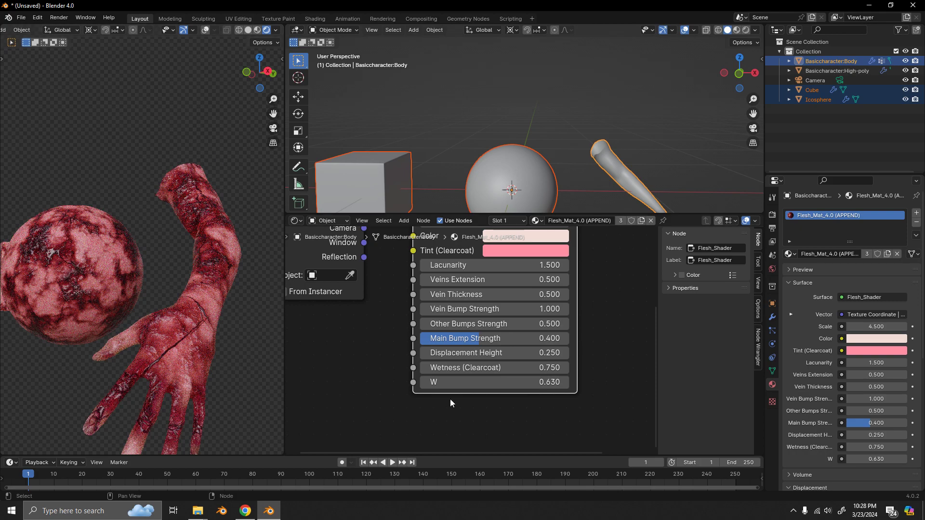
Raise the flesh shader's W value to 4.03 to vary the pattern.
drag(494, 382, 684, 382)
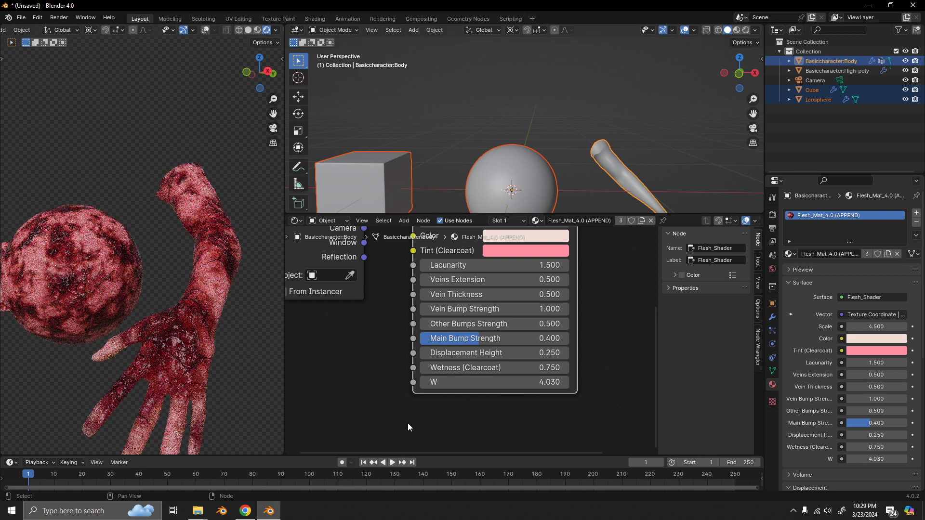
Add a Math node beside the flesh shader group, set it to Multiply, and enter 0.01 as its second value.
middle_drag(407, 423, 464, 383)
key(shift+a)
click(429, 355)
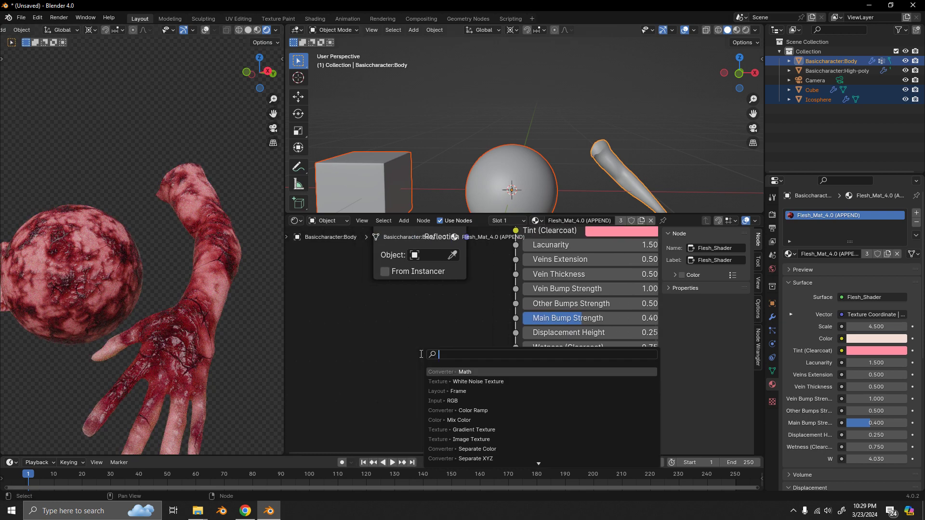
key(Return)
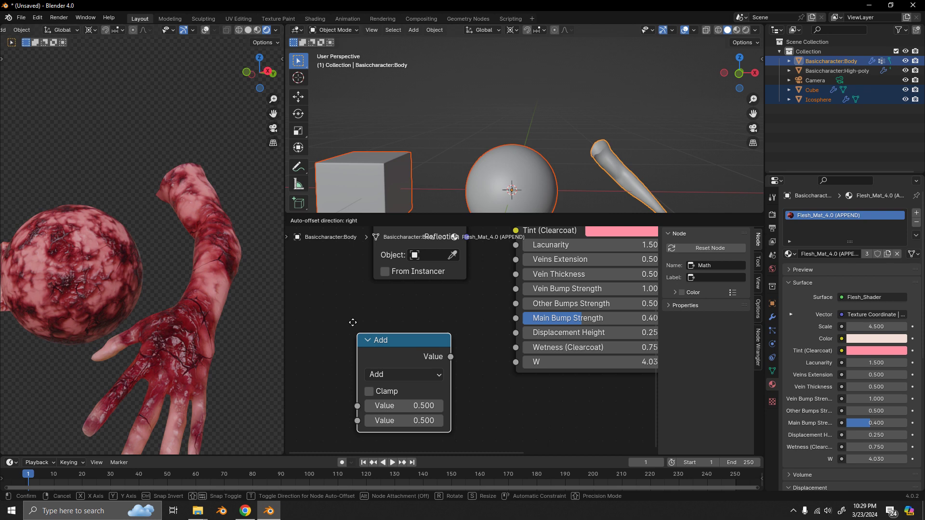
click(411, 417)
click(410, 354)
click(403, 215)
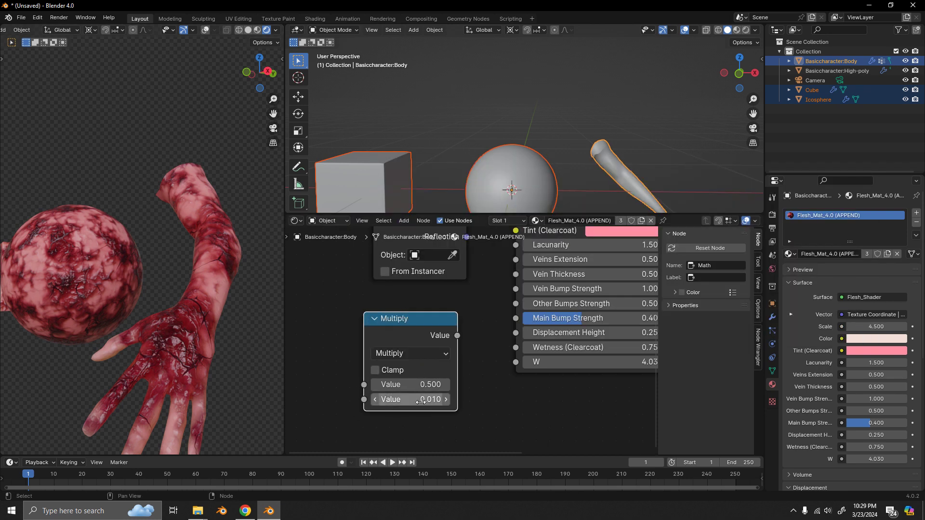
Connect the Multiply node's output to the shader's W input and raise its first value to 107.1.
drag(458, 340, 517, 363)
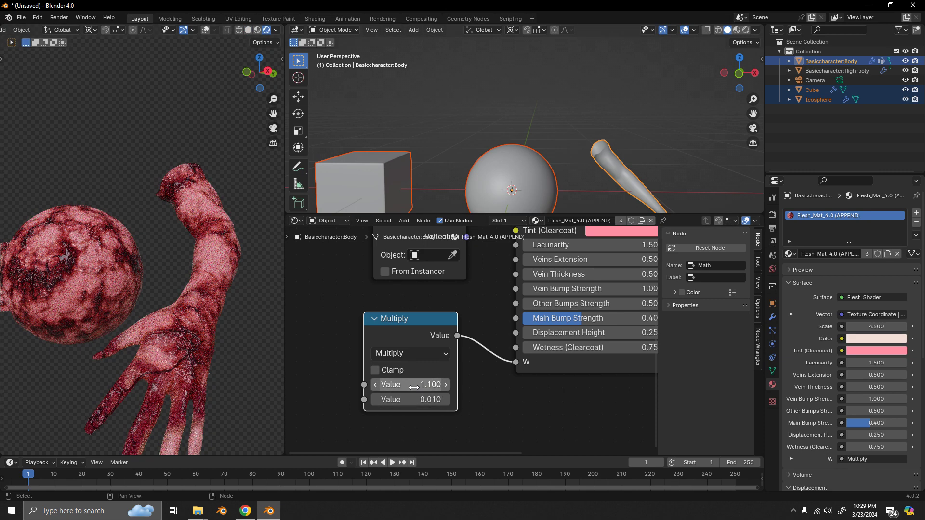
drag(410, 384, 922, 384)
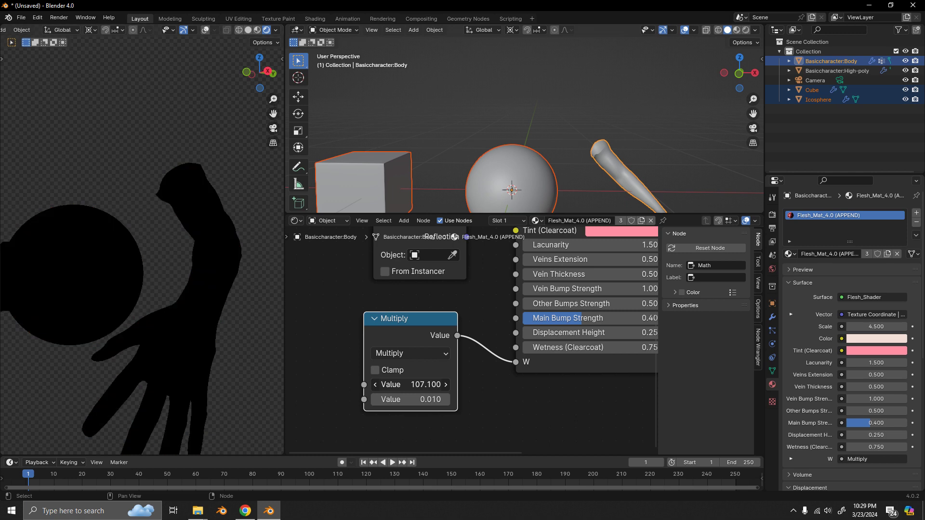
Switch the preview to solid shading and back to rendered, and examine the flesh material on the sphere and arm.
click(248, 30)
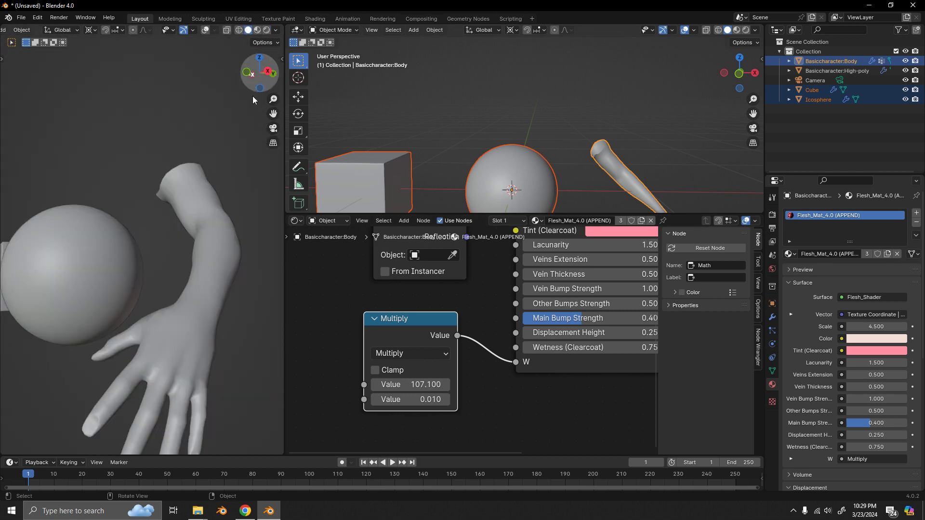
scroll(456, 360, down, 5)
scroll(559, 334, up, 2)
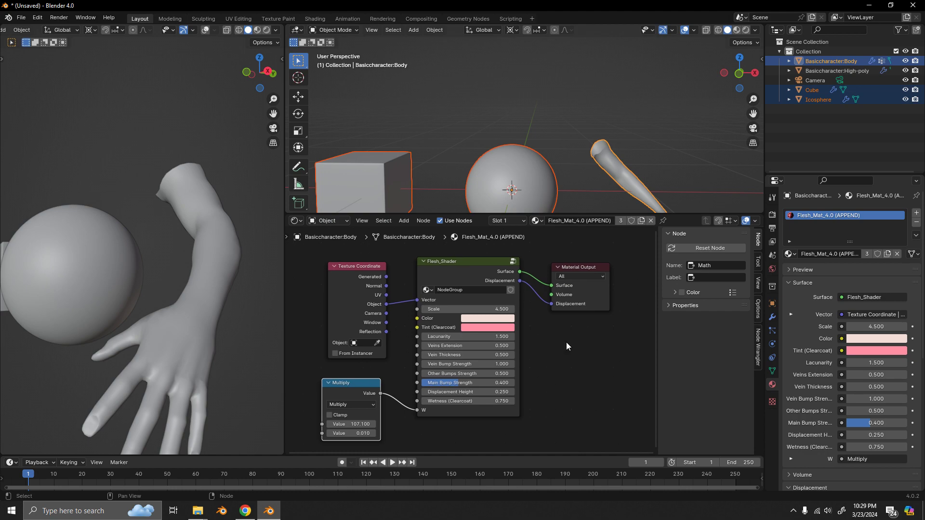
click(265, 30)
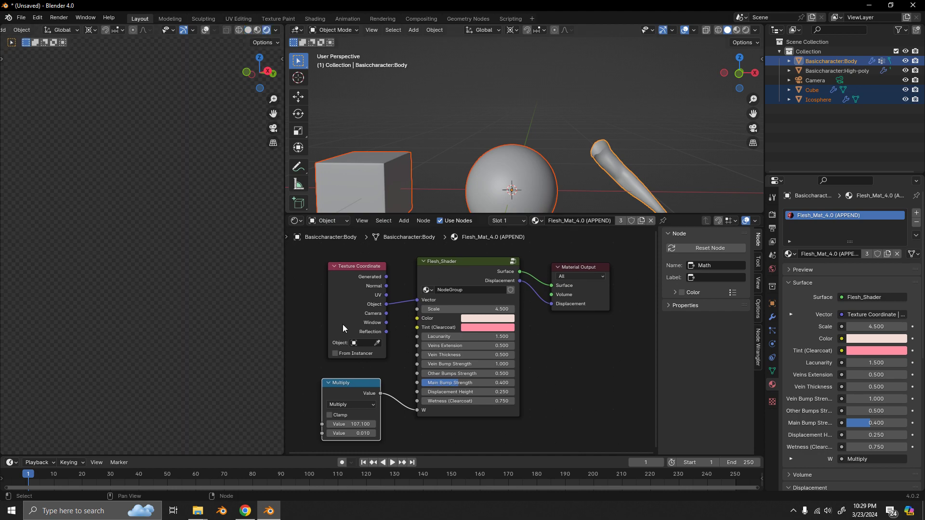
middle_drag(196, 271, 113, 227)
scroll(210, 260, up, 2)
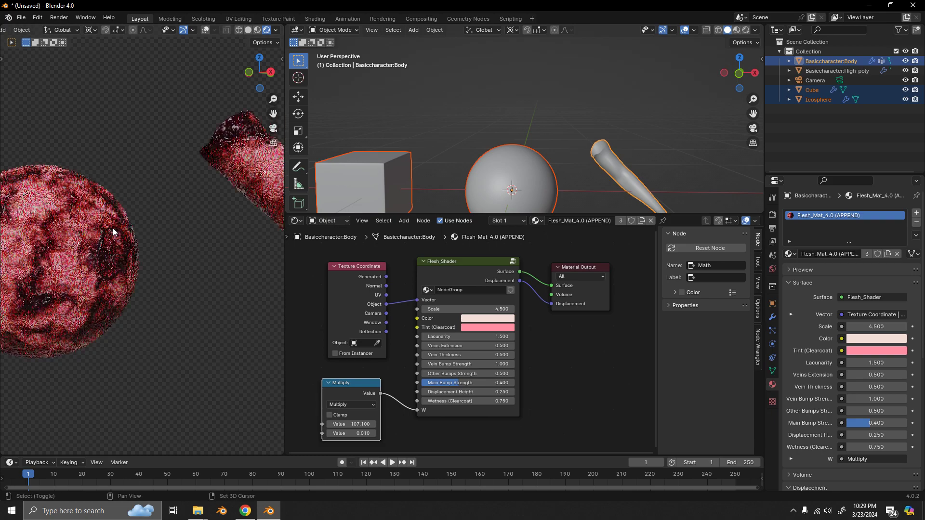
mouse_move(219, 245)
shift+middle_down()
mouse_move(104, 232)
mouse_move(160, 248)
mouse_move(193, 228)
mouse_move(229, 231)
shift+middle_up()
scroll(105, 233, down, 1)
scroll(228, 233, down, 1)
scroll(543, 390, up, 1)
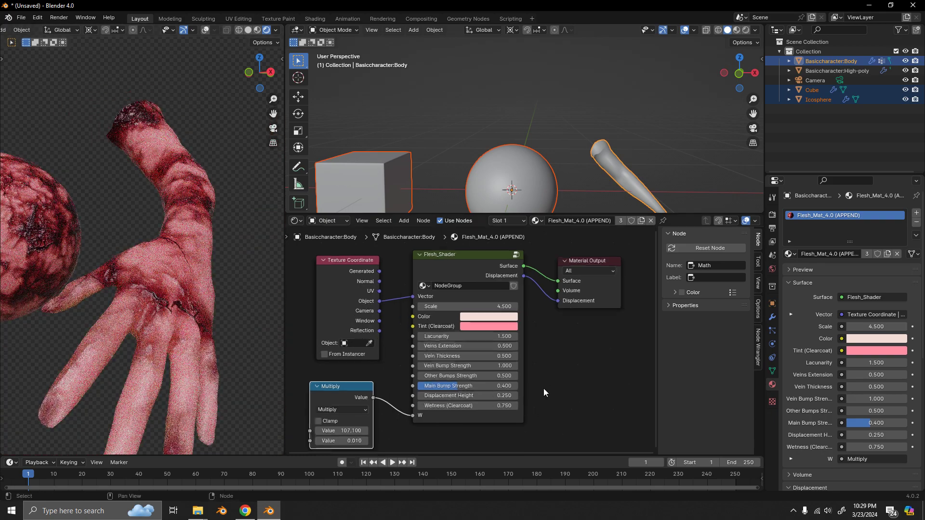
Set the flesh shader's Displacement Height to 0.5.
scroll(543, 389, up, 2)
text(0.5)
key(Return)
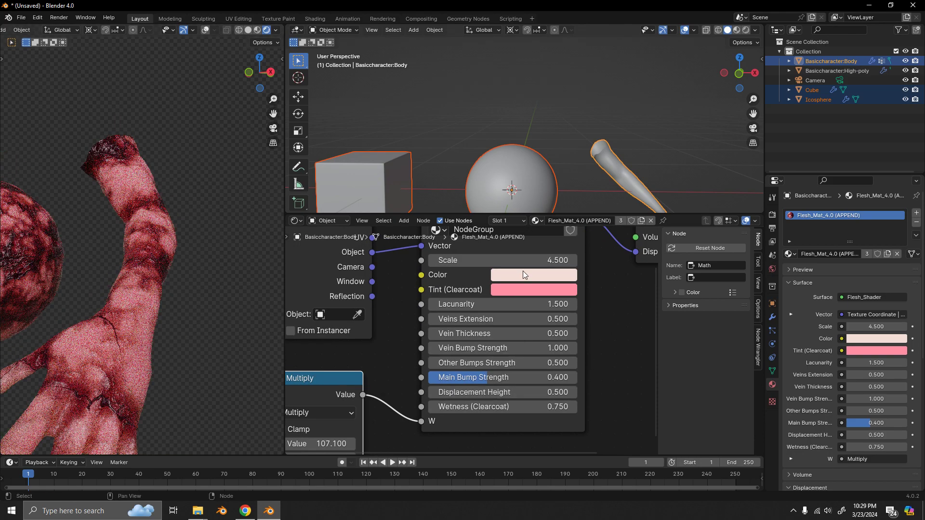
Try a light green Color (hue 0.261, saturation 0.725) and a purple clearcoat Tint (hue 0.733, saturation 0.955) on the flesh shader.
click(529, 276)
drag(548, 141, 542, 135)
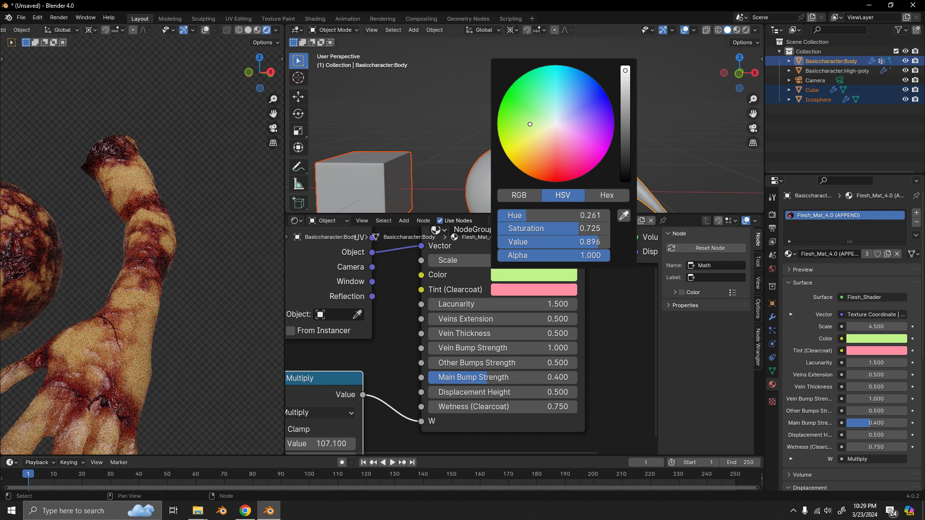
click(539, 289)
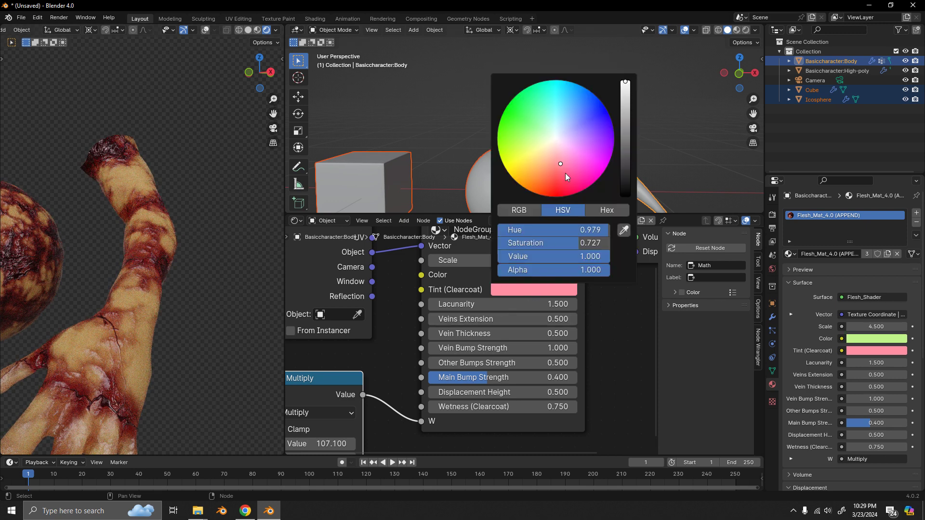
drag(565, 174, 600, 142)
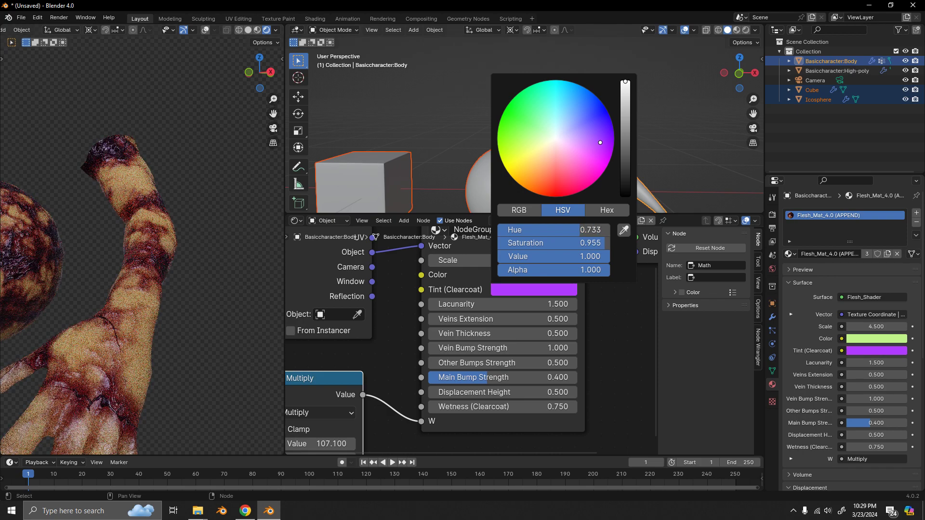
scroll(171, 314, down, 5)
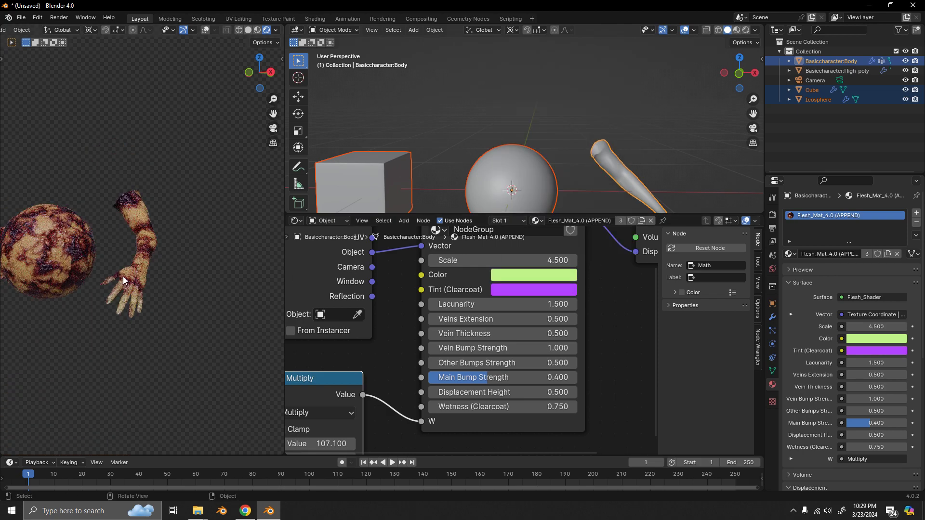
scroll(169, 288, up, 5)
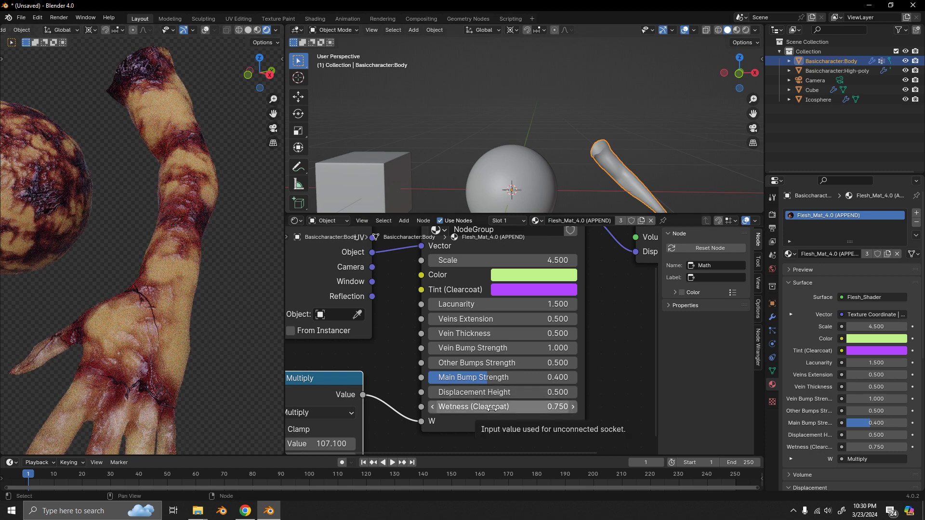
Raise the Multiply node's first value to 150.2 to shift the flesh pattern.
middle_drag(347, 438, 426, 373)
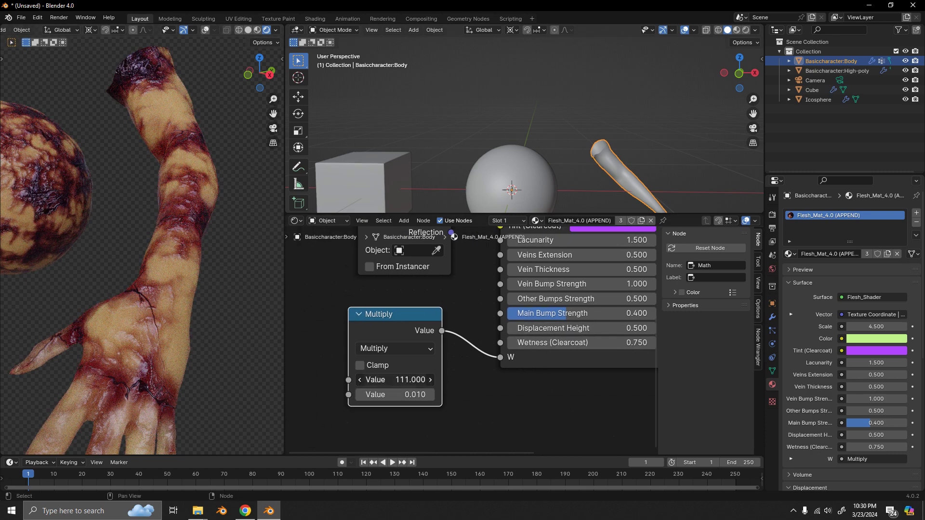
drag(395, 379, 431, 379)
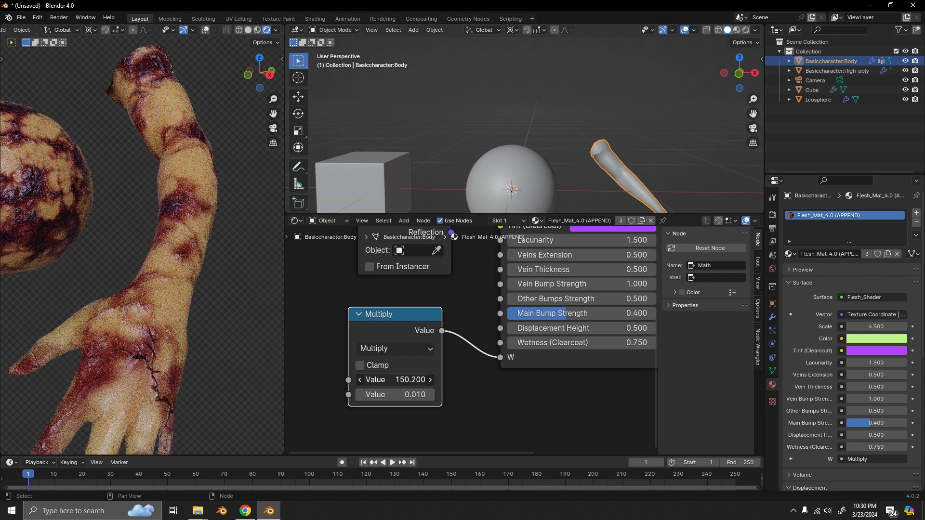
Raise the flesh shader's Lacunarity to 2.3 and inspect the finer detail on the hand and forearm.
middle_drag(428, 311, 403, 378)
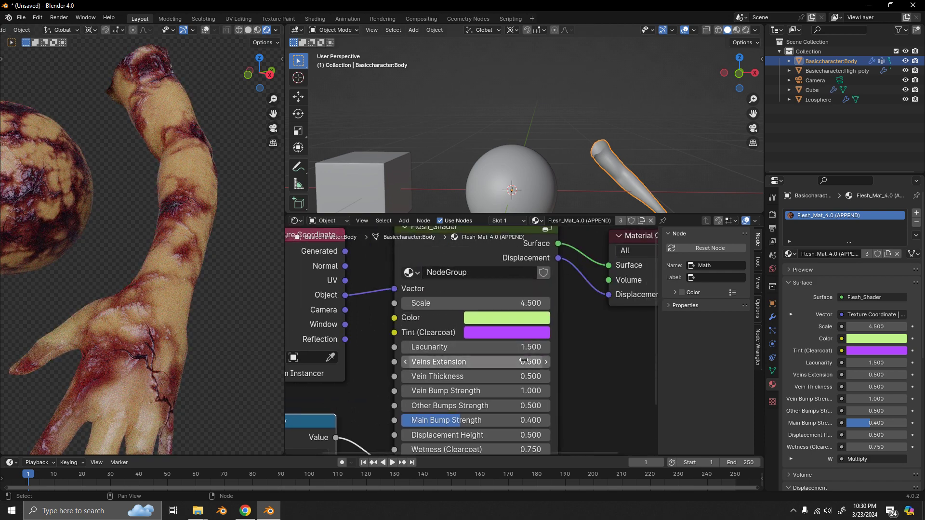
drag(502, 350, 525, 350)
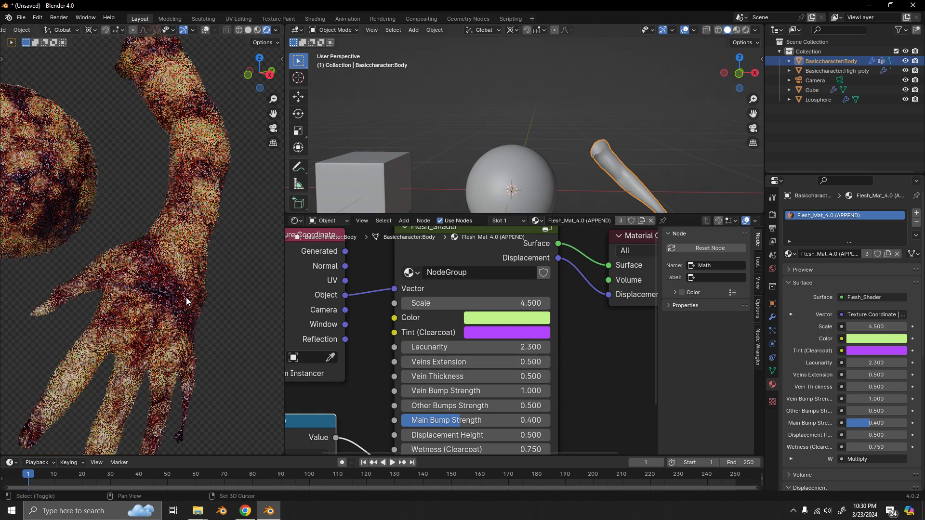
scroll(183, 306, up, 4)
middle_drag(149, 340, 109, 304)
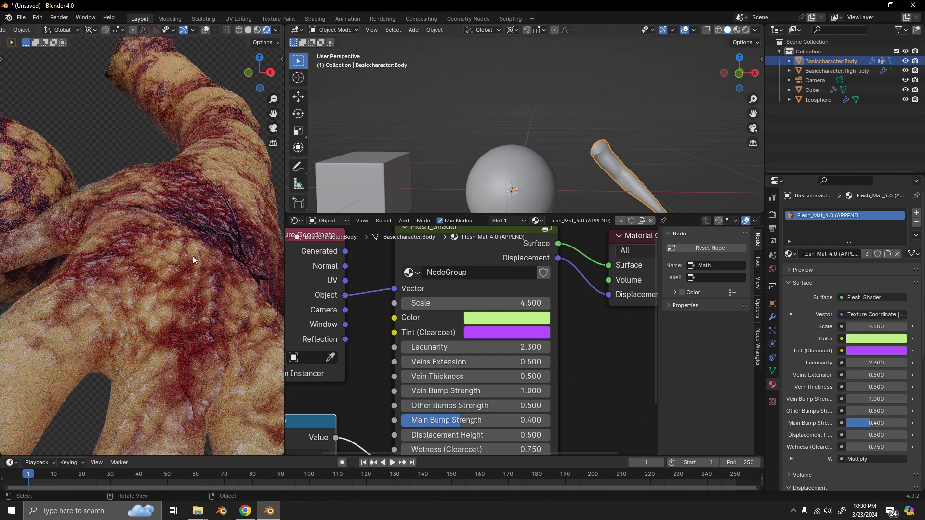
middle_drag(195, 236, 199, 254)
Change the flesh shader's Color to a light peach with hue 0.054 and saturation 0.481.
middle_drag(614, 382, 614, 375)
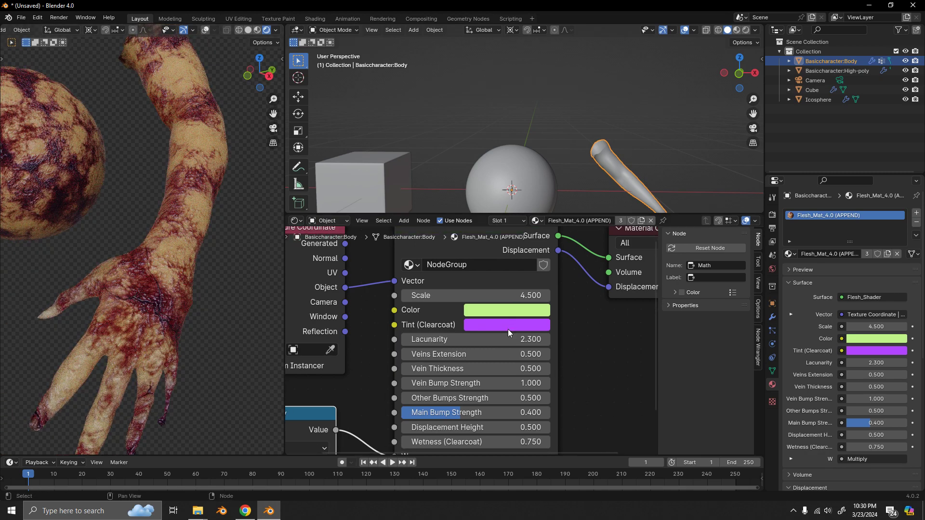
click(524, 311)
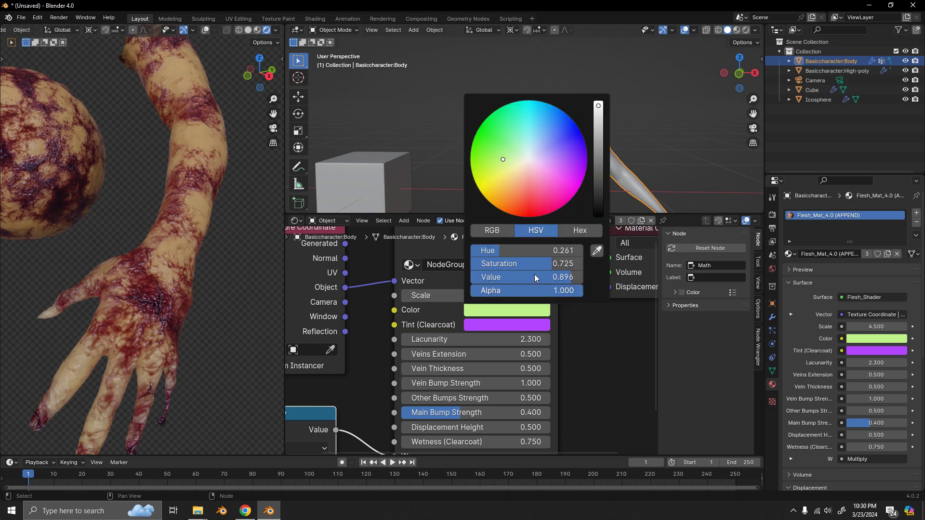
drag(524, 169, 523, 172)
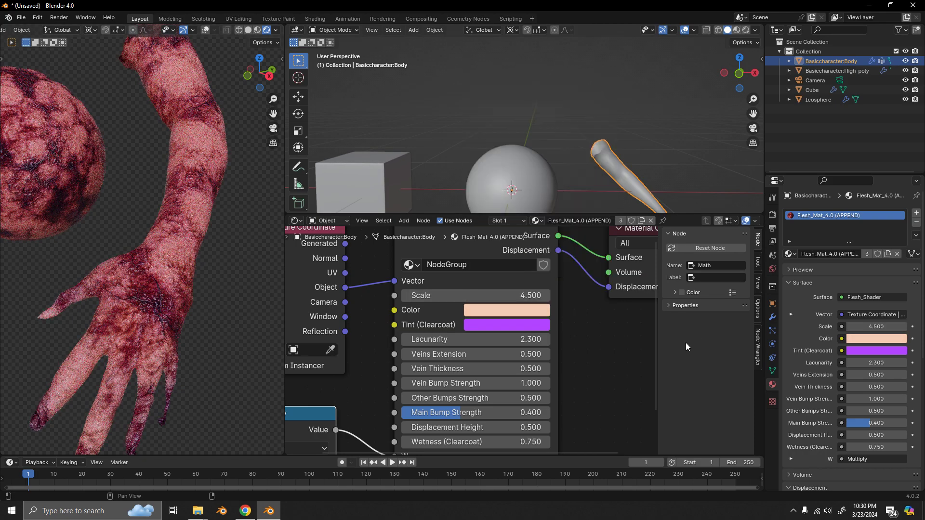
Set the flesh shader's Veins Extension to 0.7 and lower its Lacunarity to 2.0.
middle_drag(609, 350, 613, 330)
drag(548, 334, 551, 334)
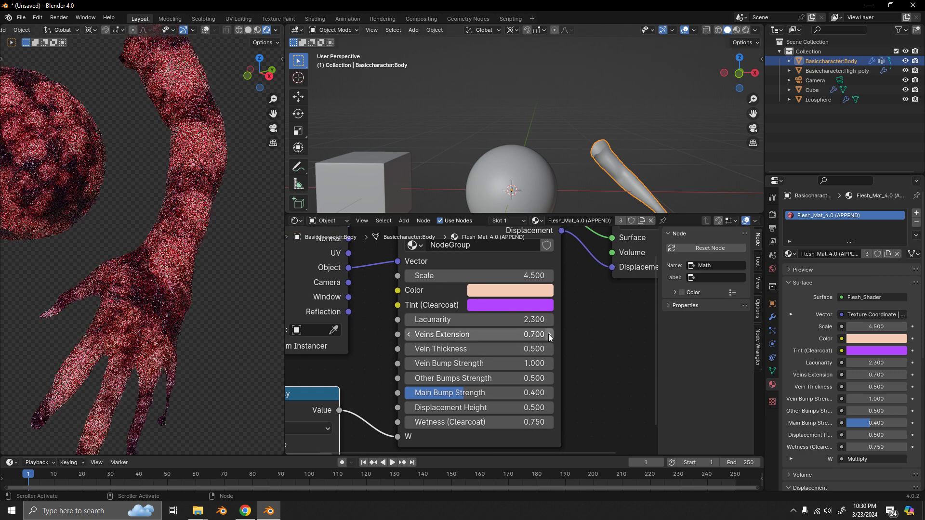
click(408, 320)
click(408, 320)
click(408, 320)
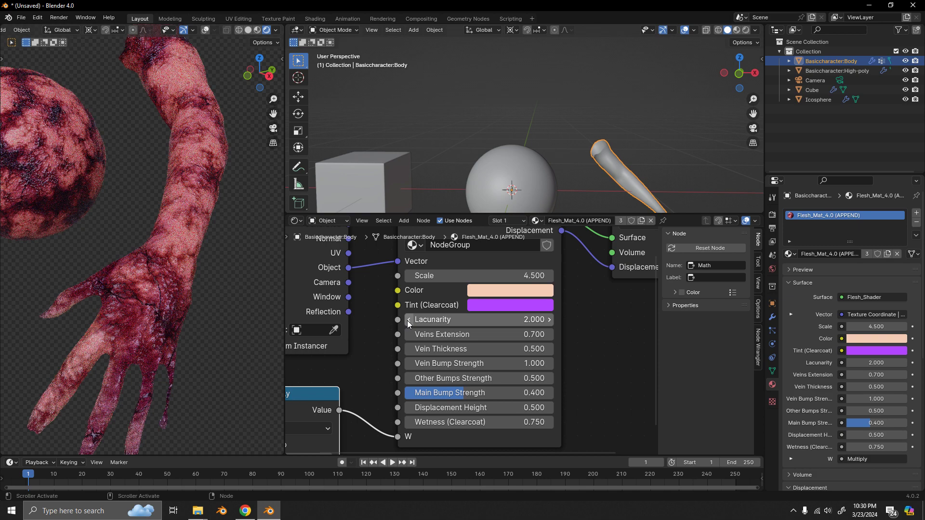
Change the clearcoat Tint to orange with hue 0.049 and saturation 0.927.
click(530, 303)
drag(540, 183, 513, 189)
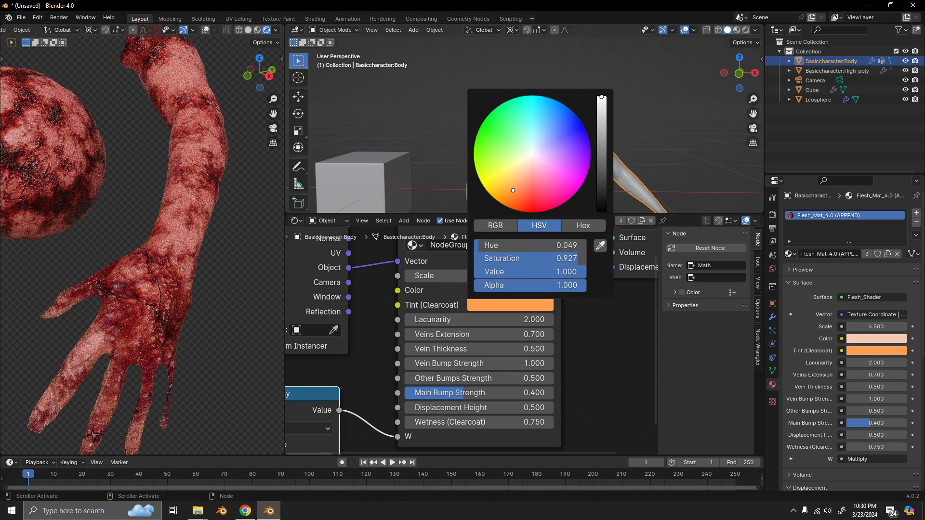
Raise Other Bumps Strength to 2.6 and Main Bump Strength to 0.844, and view the arm from another angle.
shift+scroll(578, 346, down, 2)
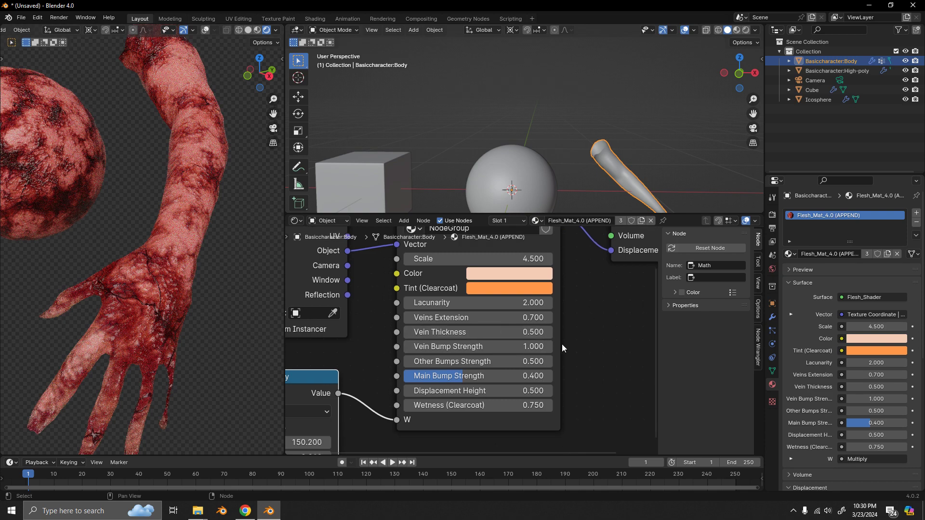
drag(457, 381, 484, 380)
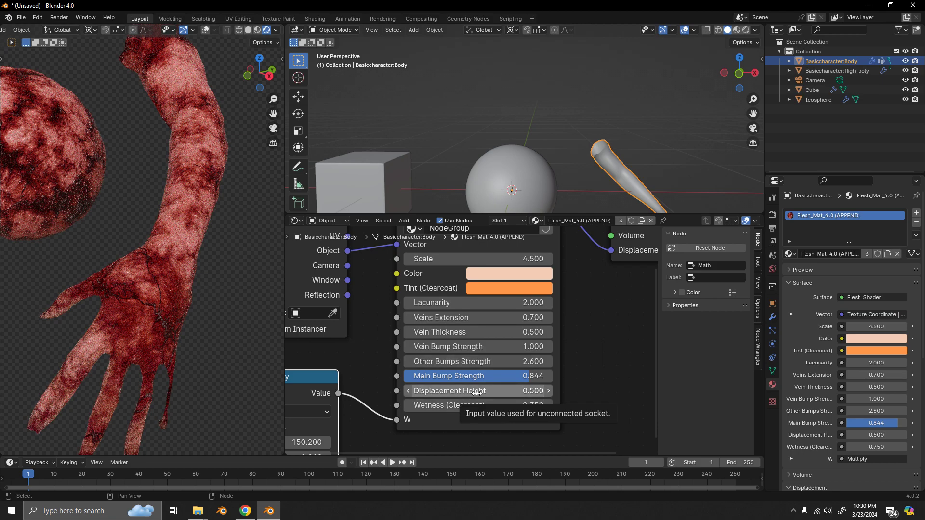
middle_drag(201, 213, 159, 220)
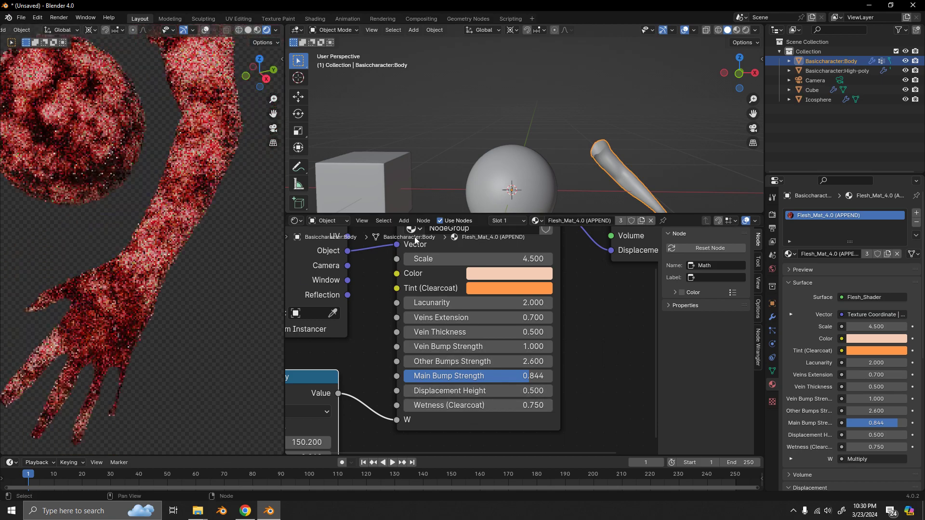
Darken the flesh shader's Color to a dull red with hue 0.005, saturation 0.742 and value 0.445.
click(627, 333)
click(514, 271)
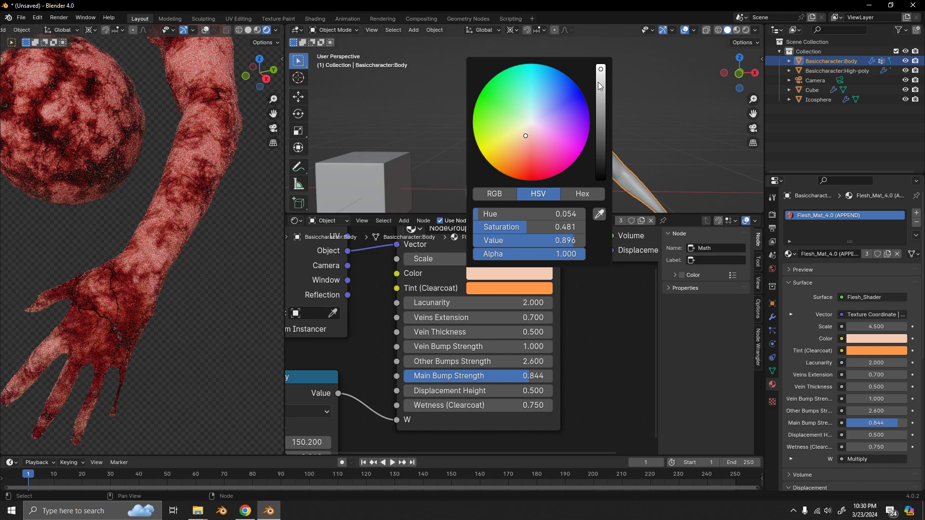
drag(600, 72, 600, 99)
drag(524, 137, 530, 150)
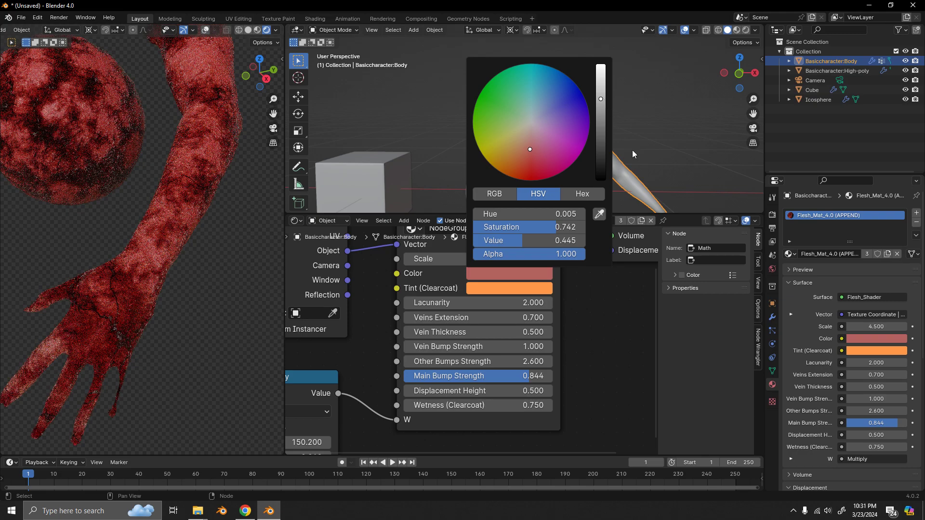
Lower the Displacement Height to 0.2 and brighten the flesh shader's Color to a light pink at value 1.0.
middle_drag(209, 213, 229, 210)
drag(407, 392, 339, 337)
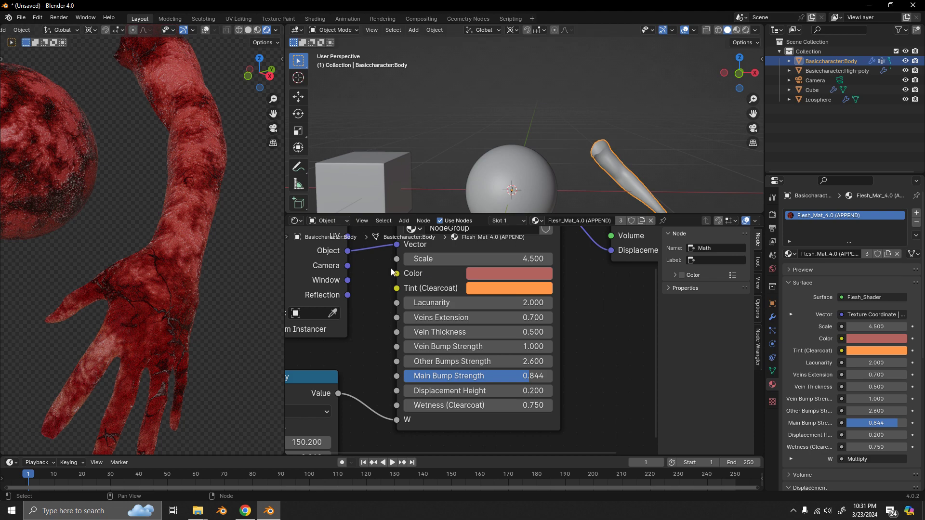
click(526, 273)
drag(601, 124, 616, 62)
click(531, 273)
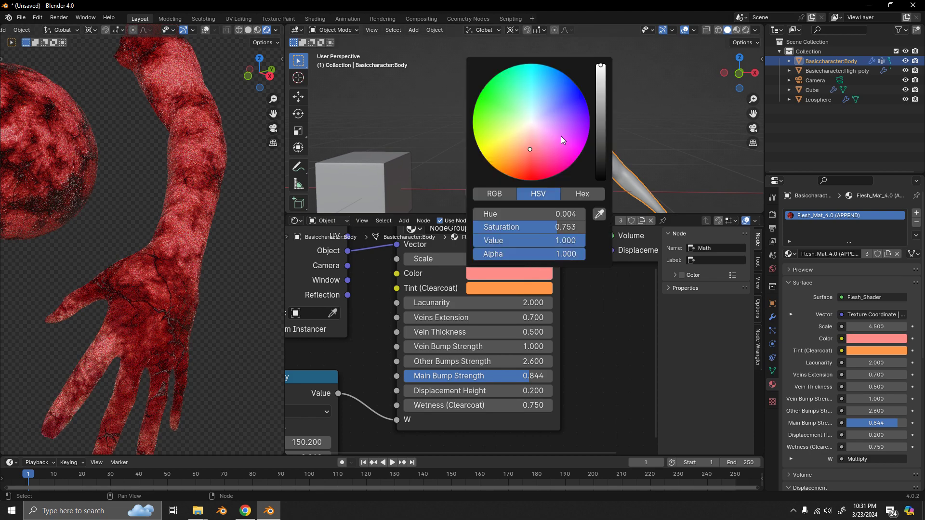
drag(530, 149, 529, 140)
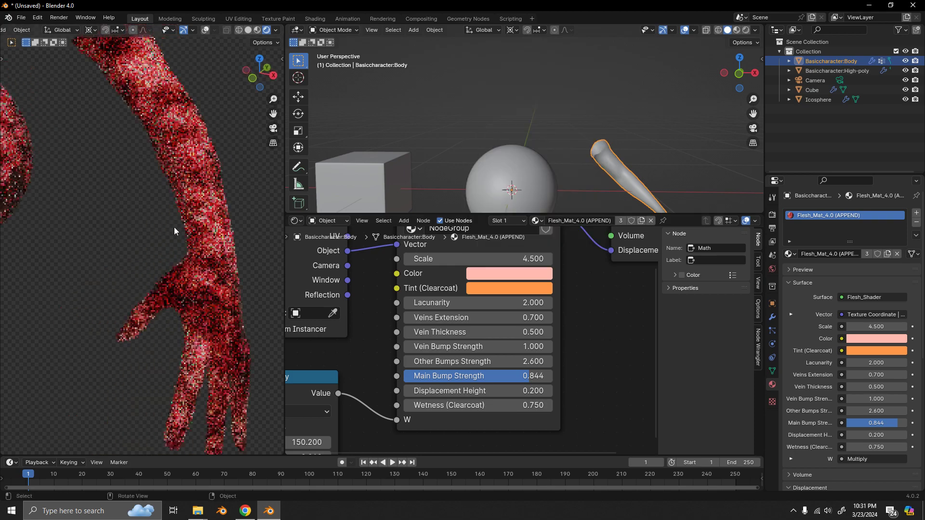